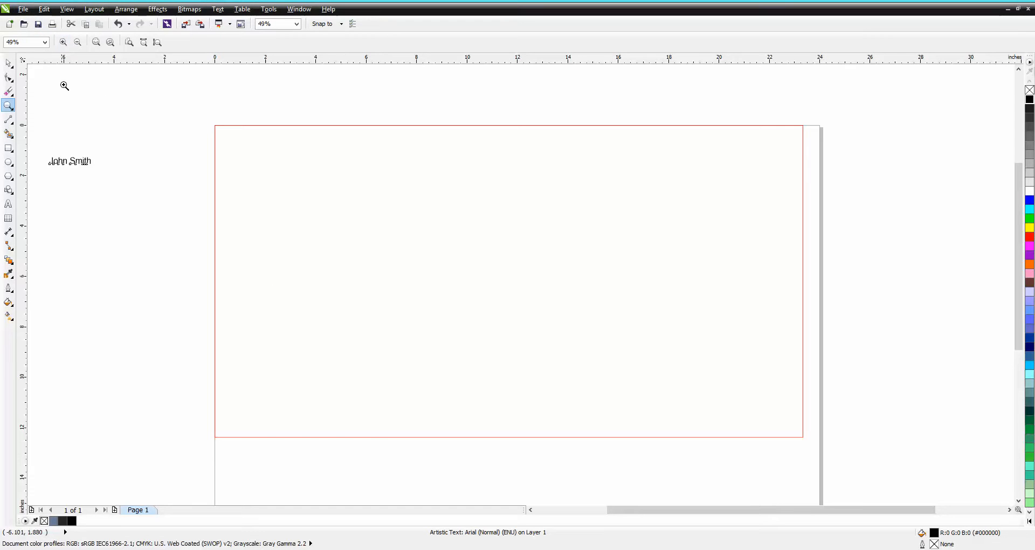
pyautogui.press('space')
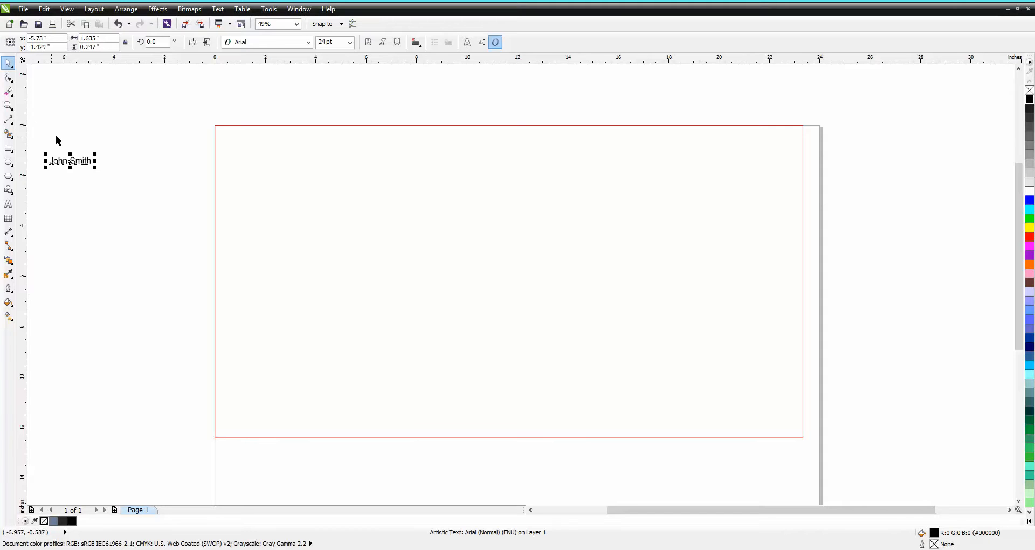
pyautogui.scroll(-1, 57, 136)
pyautogui.click(102, 93)
pyautogui.moveTo(103, 93); pyautogui.dragTo(453, 232)
pyautogui.click(8, 105)
pyautogui.rightClick(343, 223)
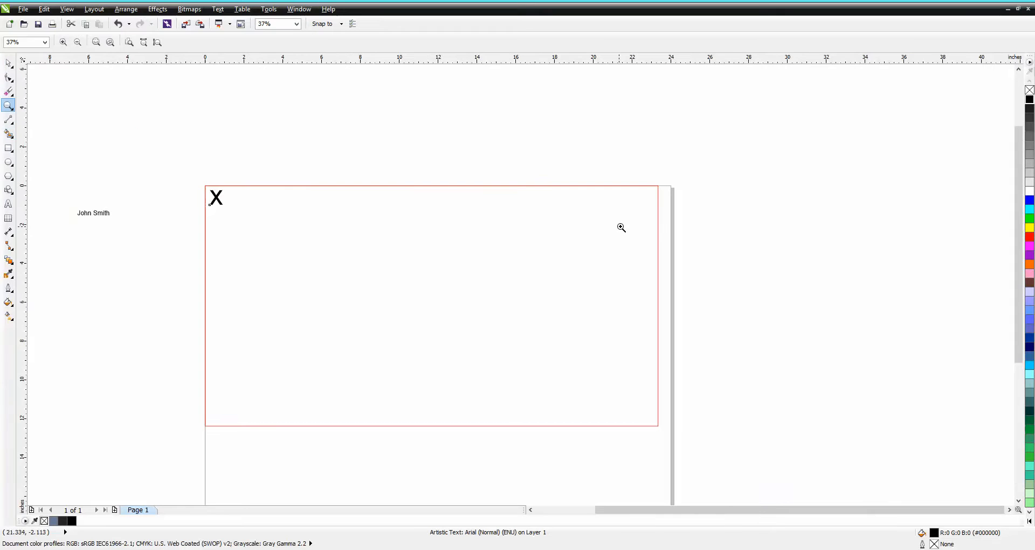
# Resize the red border rectangle to 23.5 inches wide by 18 inches high and centre it on the page.
pyautogui.press('space')
pyautogui.click(657, 242)
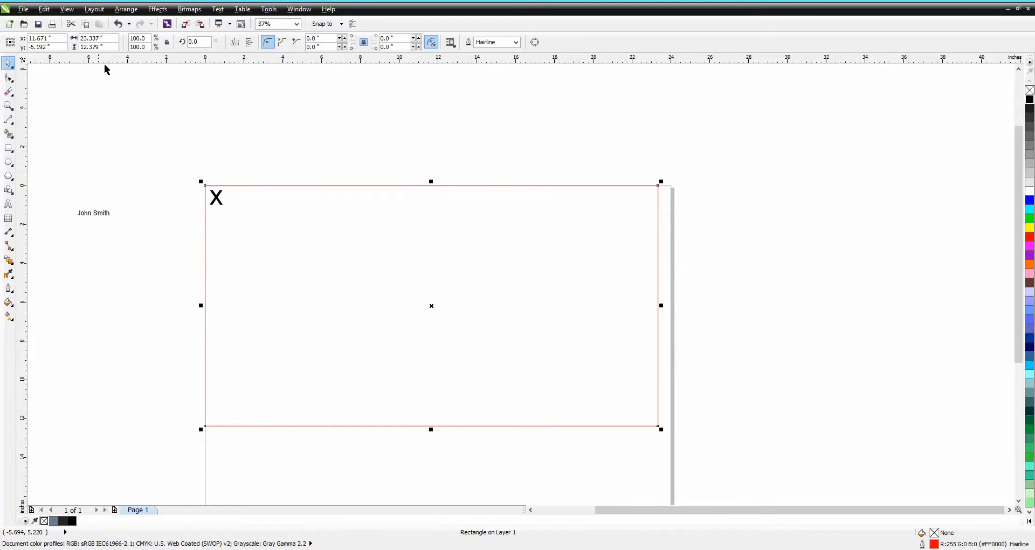
pyautogui.click(76, 38)
pyautogui.write('2.5')
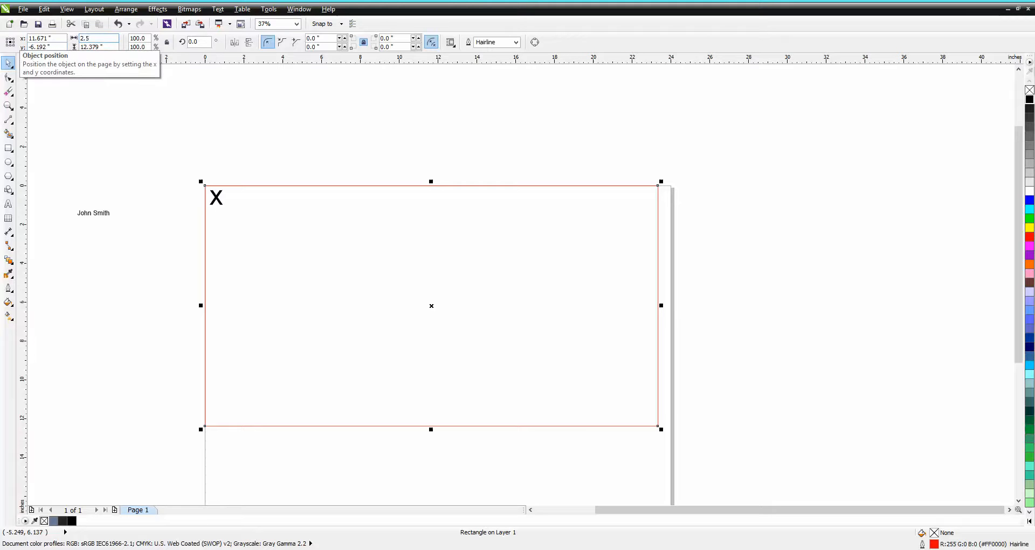
pyautogui.write('23.')
pyautogui.press('Tab')
pyautogui.write('18')
pyautogui.press('Return')
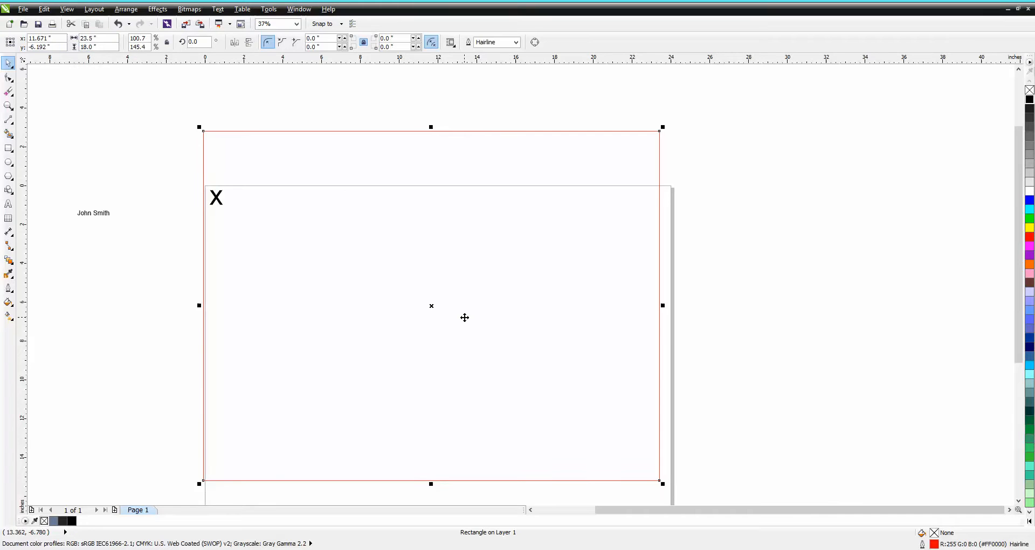
pyautogui.press('p')
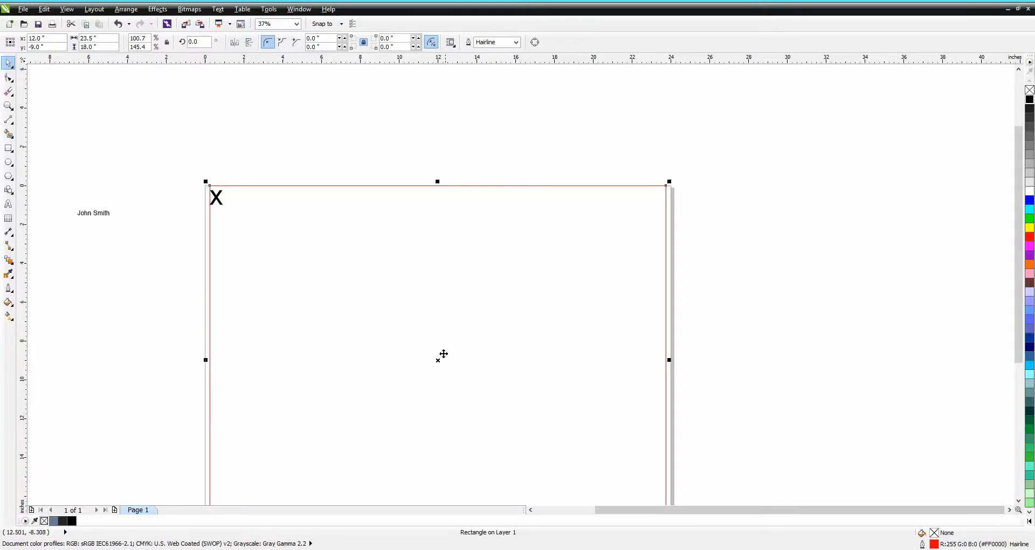
# Set the red border rectangle's height to 17 inches.
pyautogui.doubleClick(112, 48)
pyautogui.write('17')
pyautogui.press('Return')
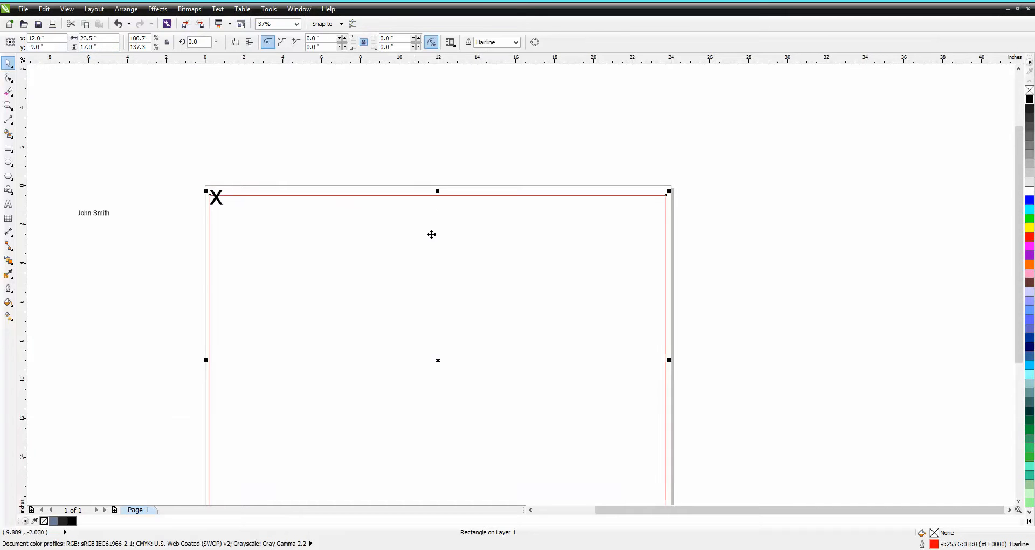
# Move the red border rectangle up and left so its upper-left corner meets the page's upper-left corner.
pyautogui.scroll(-2, 441, 241)
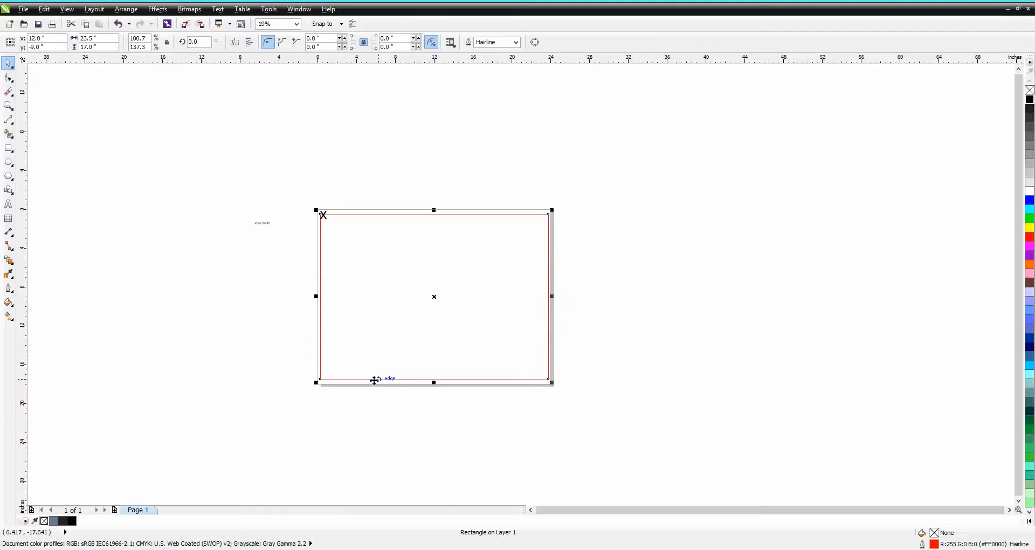
pyautogui.click(9, 106)
pyautogui.moveTo(275, 163); pyautogui.dragTo(638, 300)
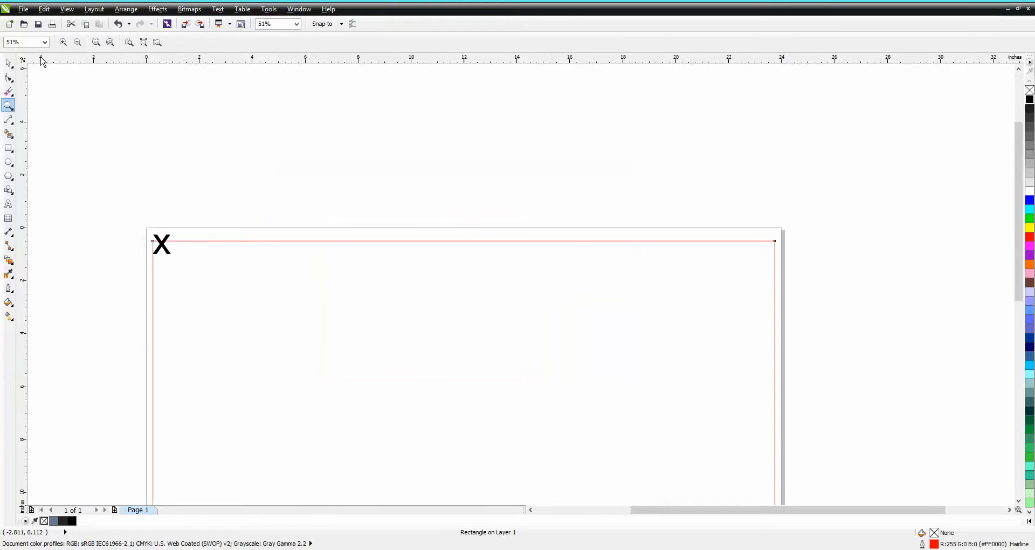
pyautogui.click(8, 64)
pyautogui.moveTo(464, 468); pyautogui.dragTo(457, 453)
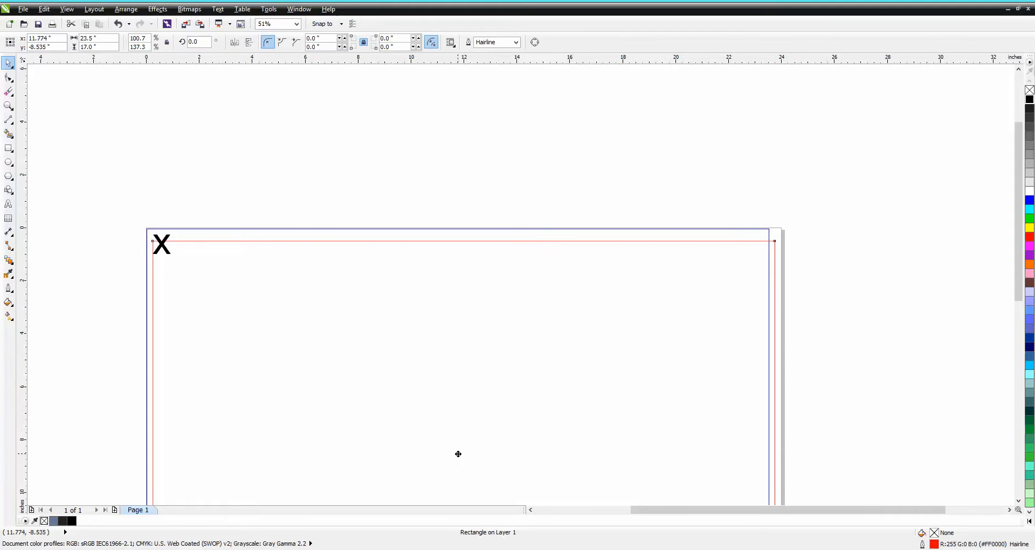
# Nudge the border rectangle down and slightly left until its upper-left corner sits exactly on the page corner.
pyautogui.click(9, 106)
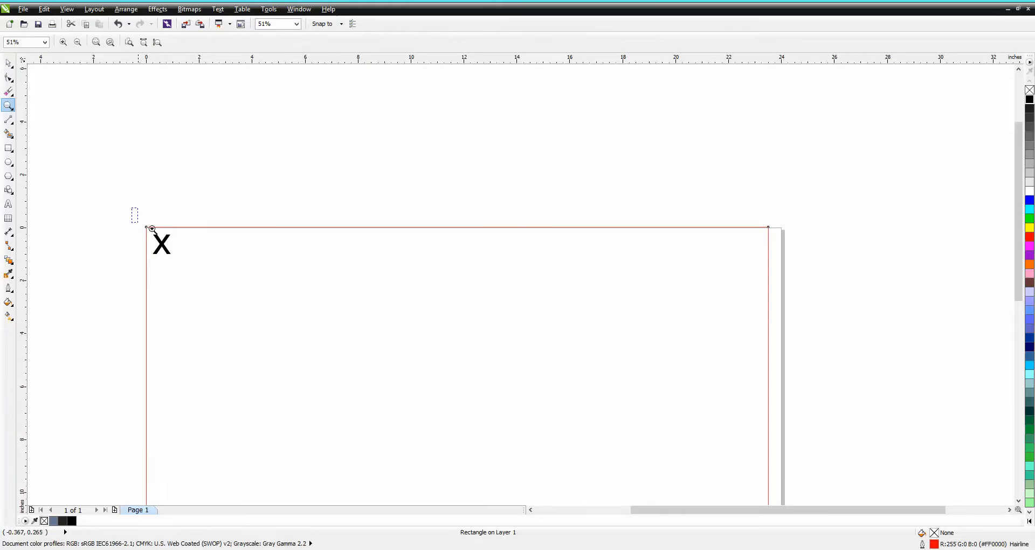
pyautogui.moveTo(135, 211); pyautogui.dragTo(171, 237)
pyautogui.click(9, 63)
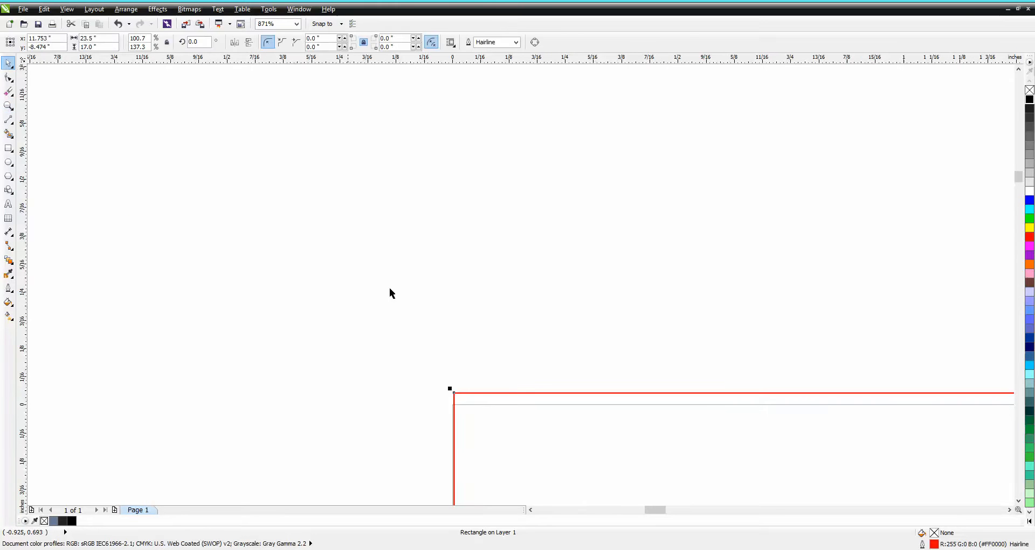
pyautogui.press('Down')
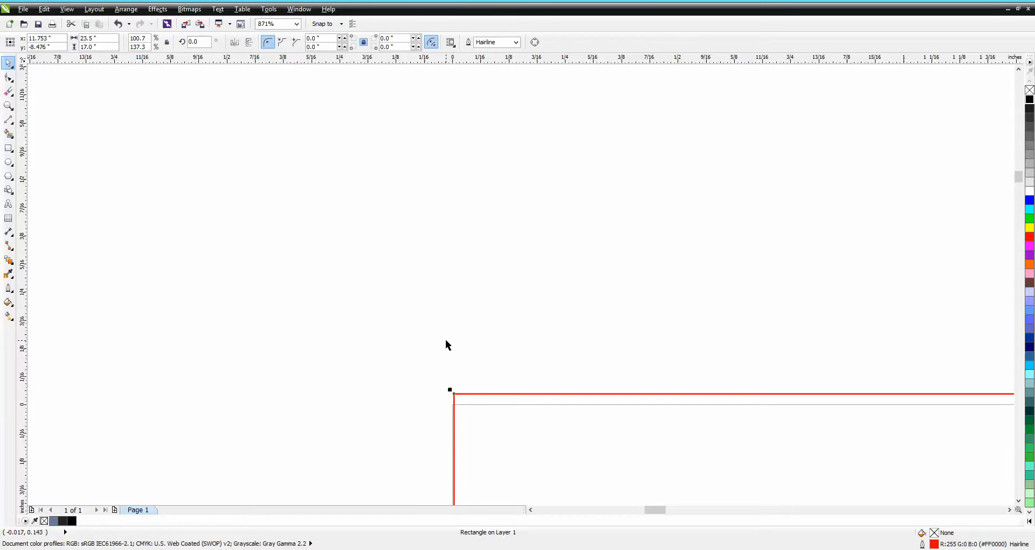
pyautogui.press('Down')
pyautogui.press('Down')
pyautogui.press('Down')
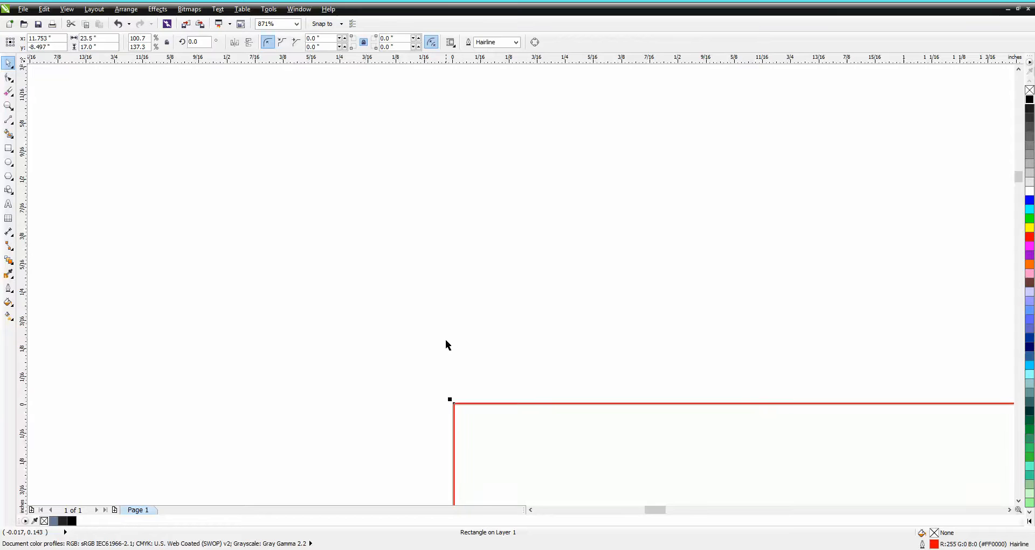
pyautogui.press('Left')
# Move the X slightly closer to the border rectangle's upper-left corner.
pyautogui.scroll(-3, 514, 333)
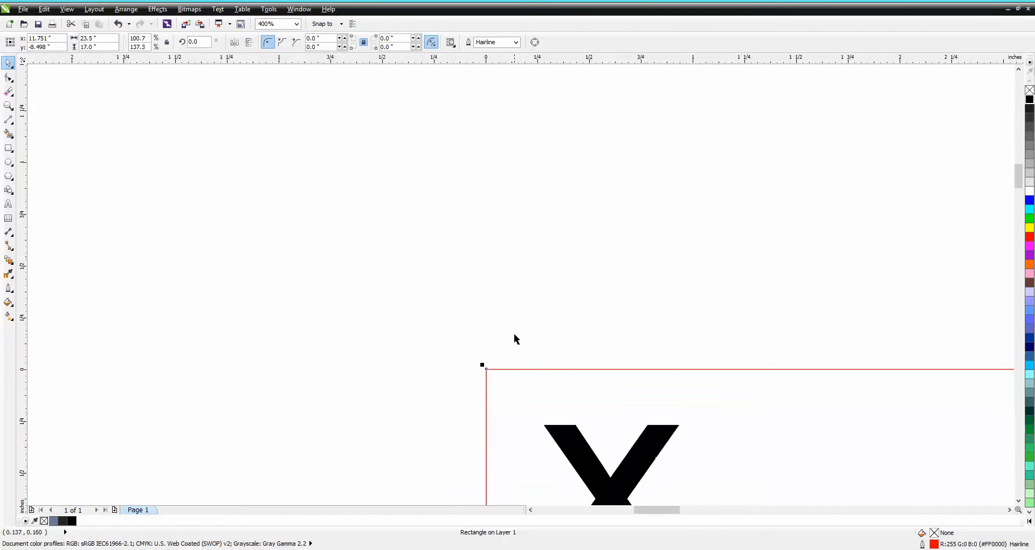
pyautogui.scroll(-1, 557, 412)
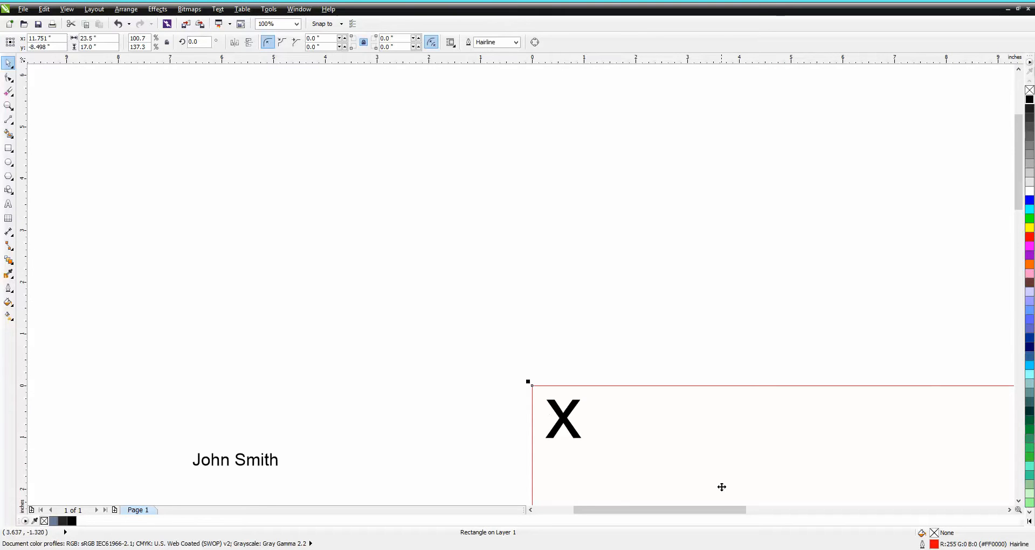
pyautogui.click(564, 422)
pyautogui.moveTo(561, 417); pyautogui.dragTo(557, 413)
# Draw a thin horizontal rectangle about 0.3 inches high just to the right of the X.
pyautogui.moveTo(1018, 201); pyautogui.dragTo(1018, 246)
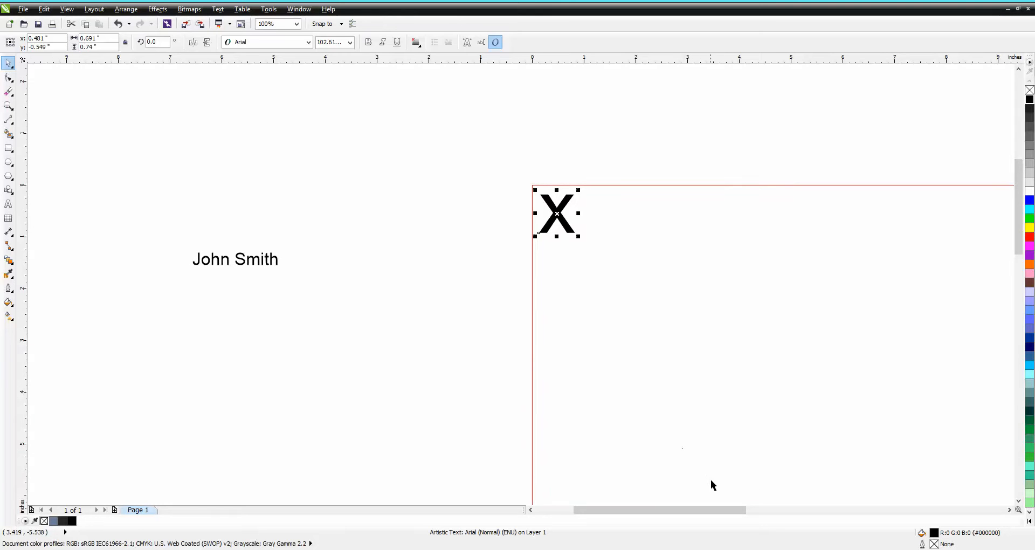
pyautogui.moveTo(1021, 245); pyautogui.dragTo(1021, 264)
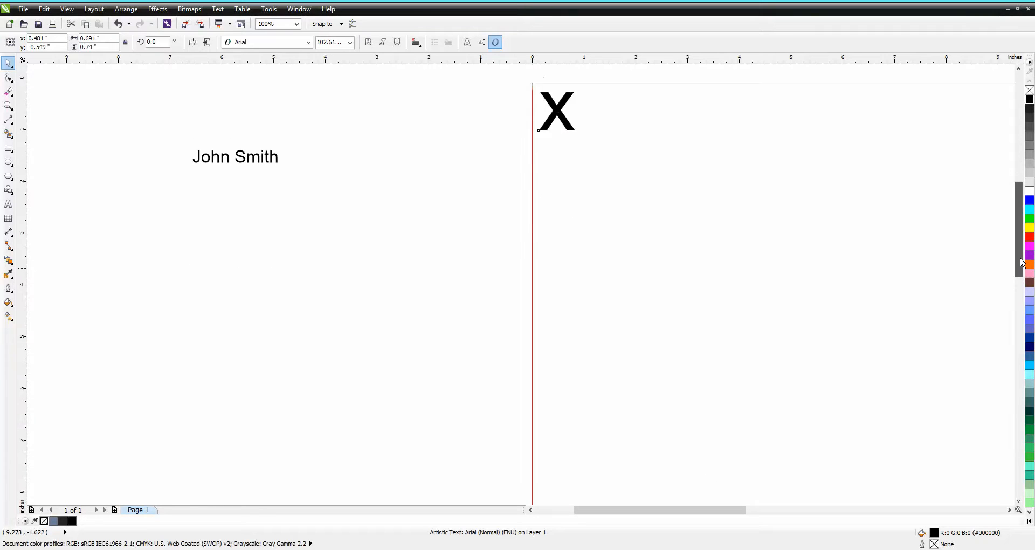
pyautogui.moveTo(705, 509); pyautogui.dragTo(755, 500)
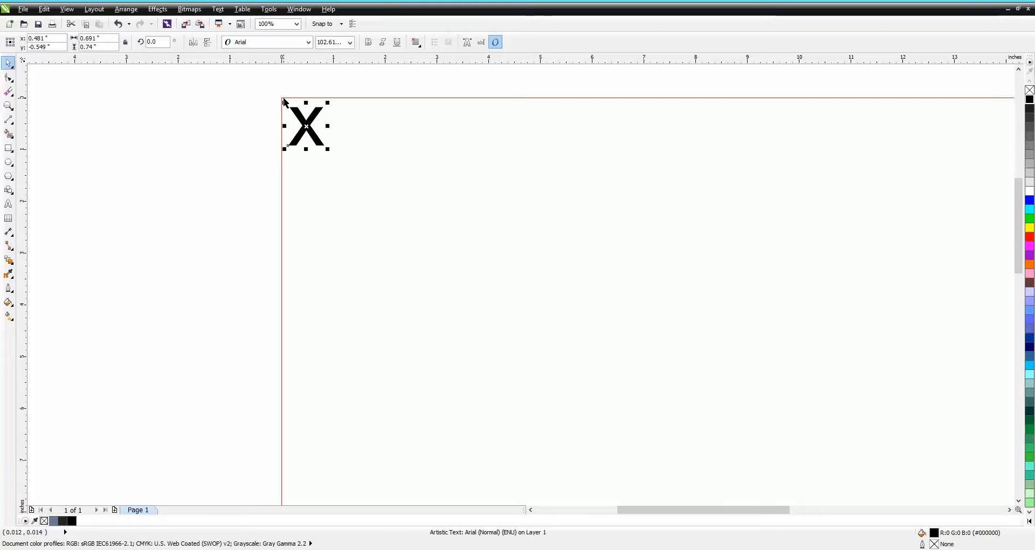
pyautogui.click(9, 148)
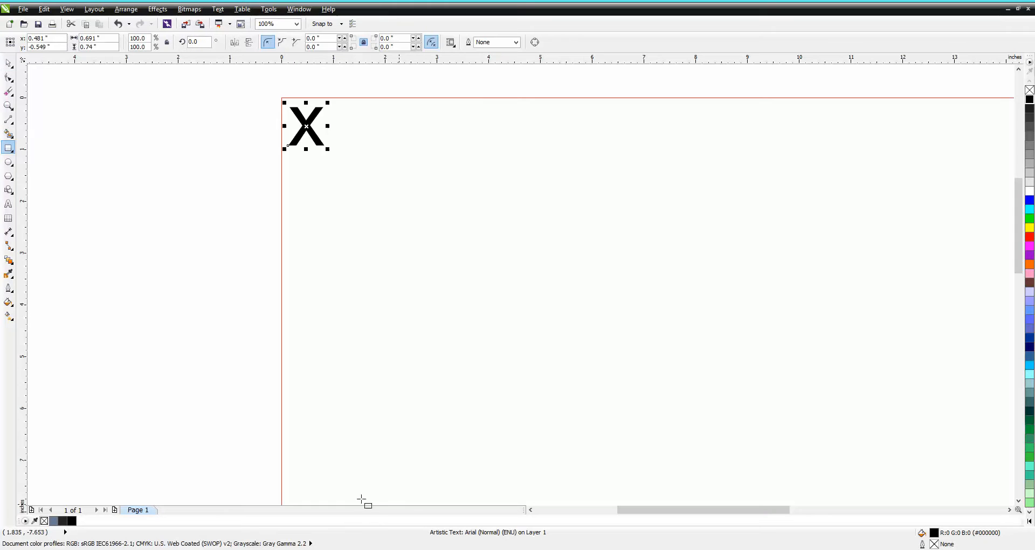
pyautogui.moveTo(339, 109); pyautogui.dragTo(472, 126)
# Resize the thin rectangle to 5 by 0.5 inches and move it clear of the X, directly to its right.
pyautogui.click(105, 38)
pyautogui.write('5')
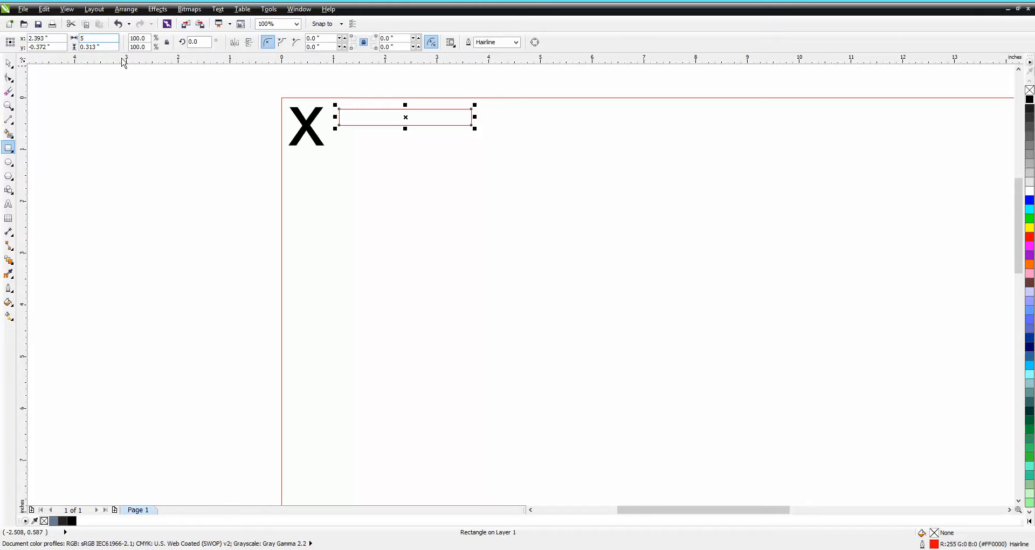
pyautogui.press('Tab')
pyautogui.write('5')
pyautogui.press('Return')
pyautogui.write('.5')
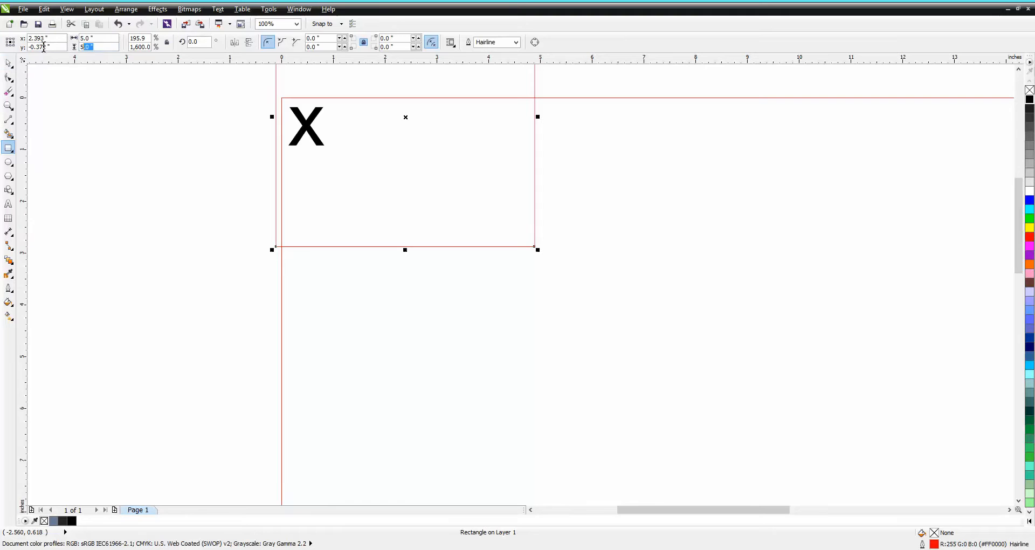
pyautogui.press('Return')
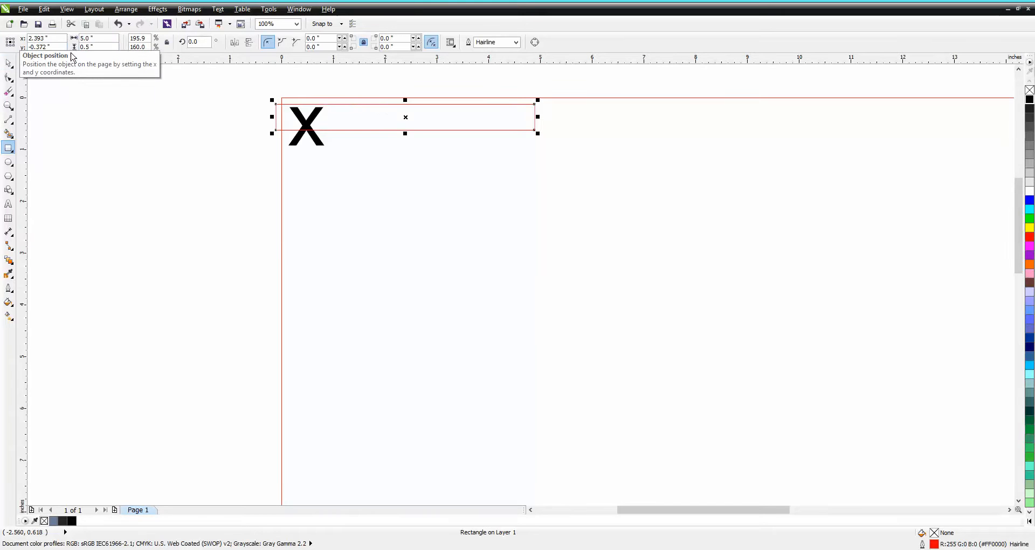
pyautogui.moveTo(416, 116); pyautogui.dragTo(470, 126)
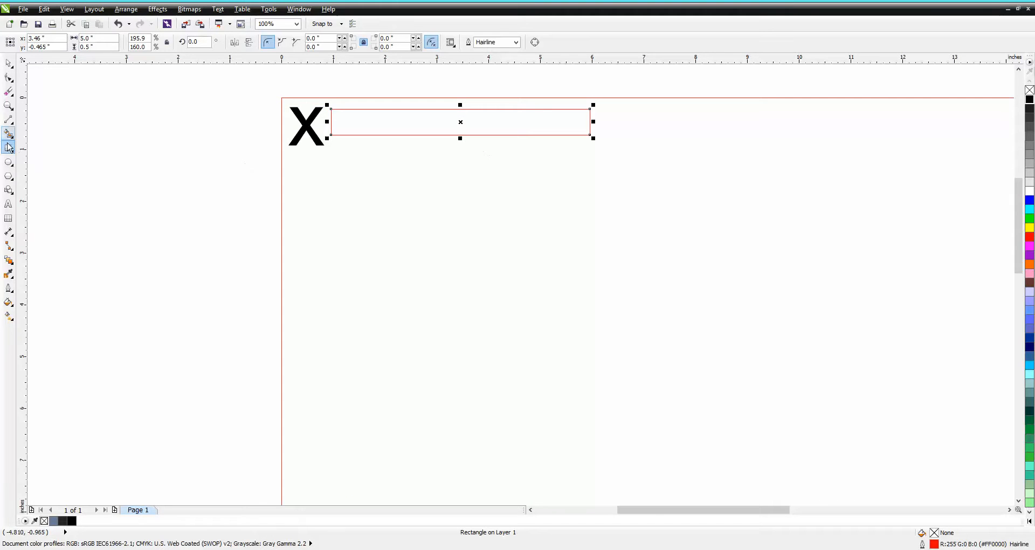
# Draw a small tab rectangle about 1.6 by 0.3 inches overlapping the bar's upper edge near its right end.
pyautogui.moveTo(514, 102); pyautogui.dragTo(579, 118)
pyautogui.moveTo(510, 109); pyautogui.dragTo(491, 110)
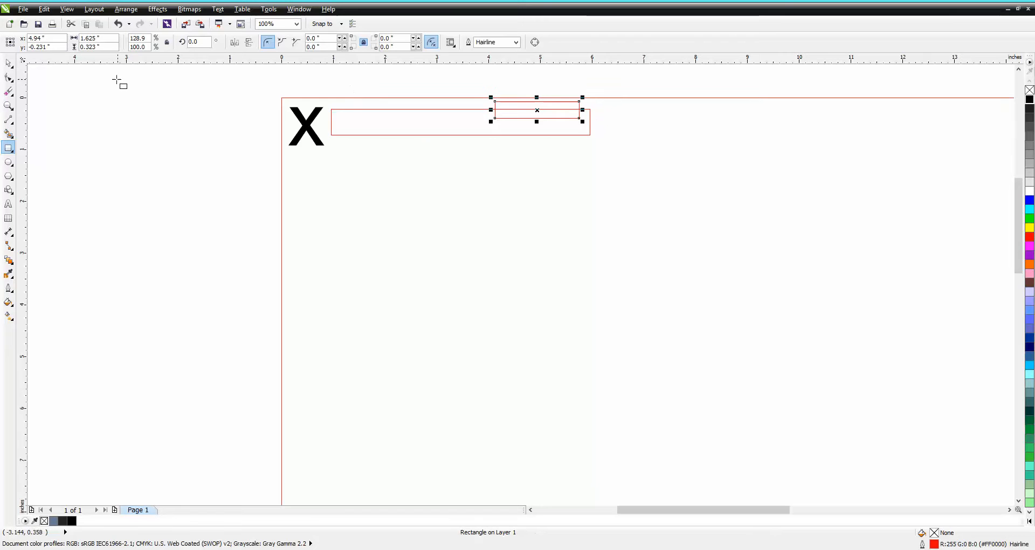
# Weld the bar and the tab rectangle into a single outline and shift it slightly downward.
pyautogui.press('space')
pyautogui.moveTo(323, 86); pyautogui.dragTo(615, 147)
pyautogui.click(334, 44)
pyautogui.moveTo(460, 118); pyautogui.dragTo(482, 151)
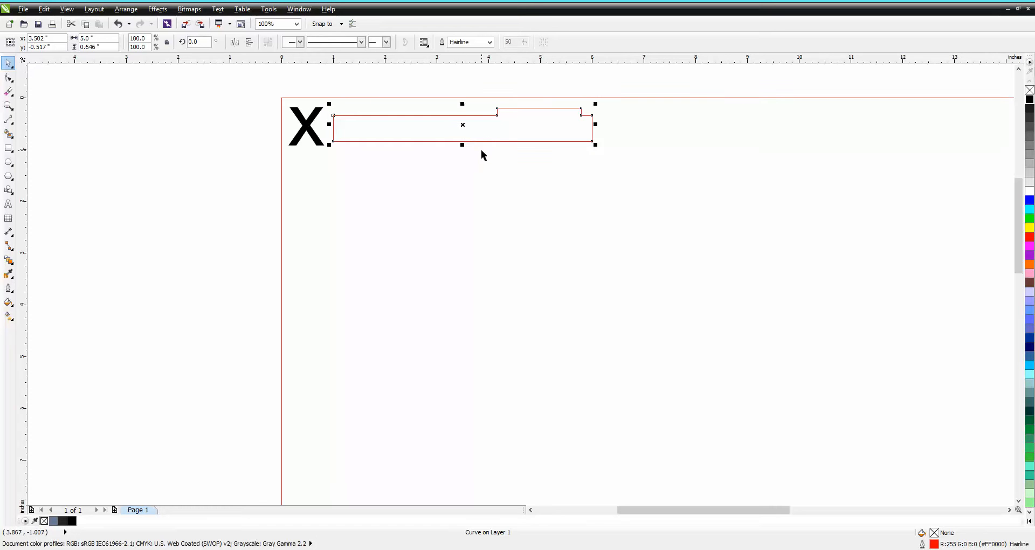
# Draw a rectangle about 2.3 by 0.3 inches inside the right half of the tabbed bar.
pyautogui.click(9, 148)
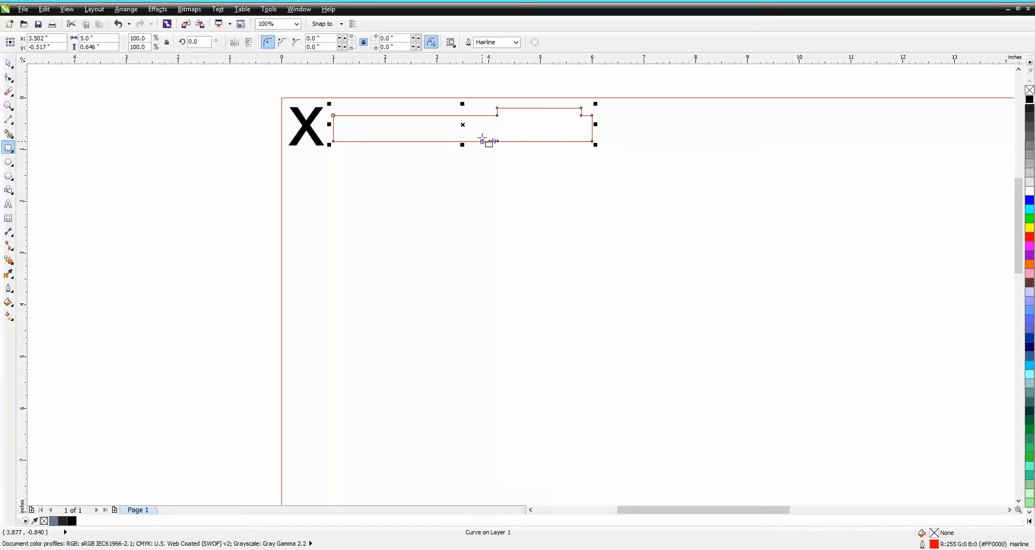
pyautogui.moveTo(468, 121); pyautogui.dragTo(588, 137)
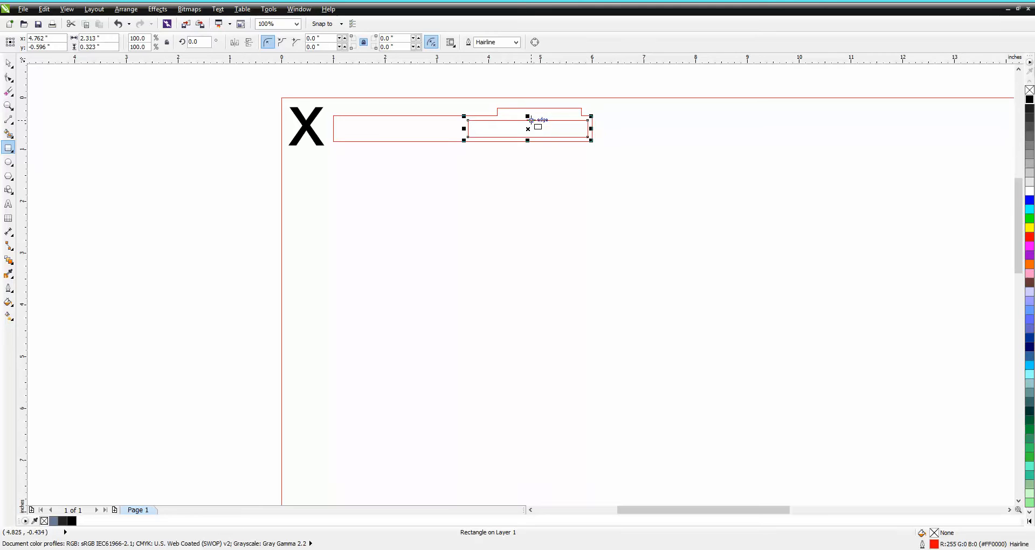
# Move the name text from outside the page into the centre of the inner rectangle of the tabbed bar.
pyautogui.scroll(-1, 130, 149)
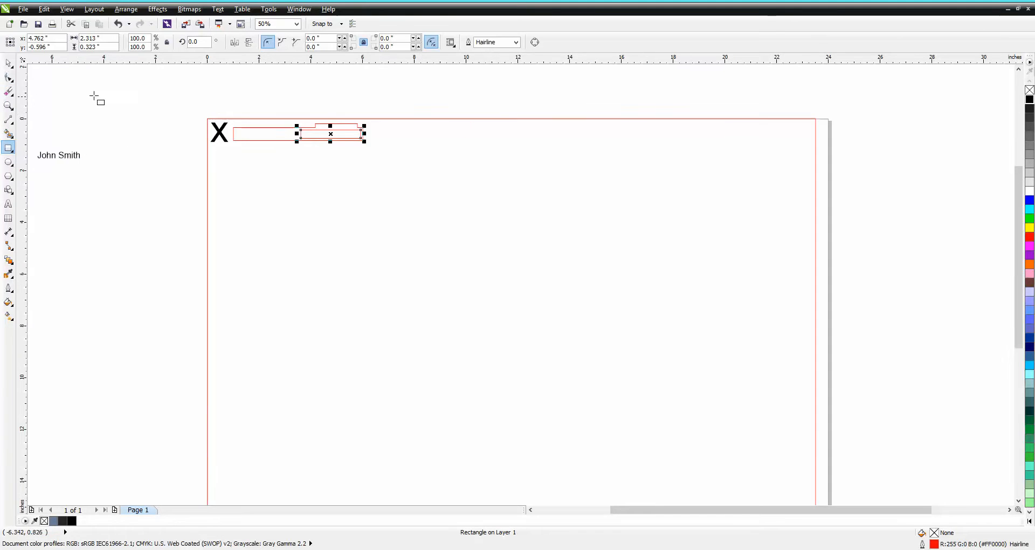
pyautogui.press('space')
pyautogui.click(76, 154)
pyautogui.moveTo(76, 154); pyautogui.dragTo(349, 133)
pyautogui.moveTo(341, 135); pyautogui.dragTo(330, 135)
# Nudge the name text slightly to the right within the inner rectangle.
pyautogui.click(9, 106)
pyautogui.moveTo(208, 115); pyautogui.dragTo(448, 173)
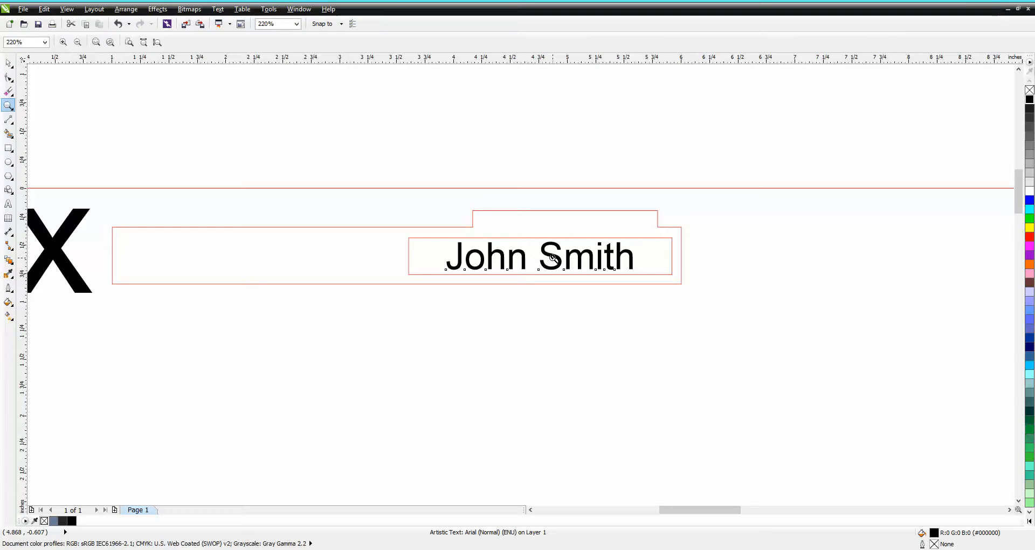
pyautogui.click(9, 63)
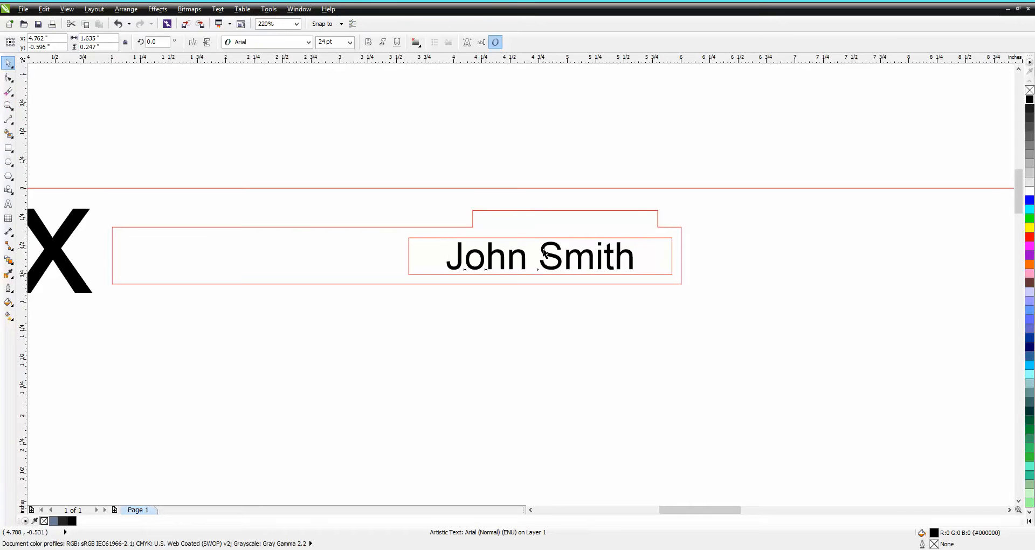
pyautogui.moveTo(545, 253); pyautogui.dragTo(546, 253)
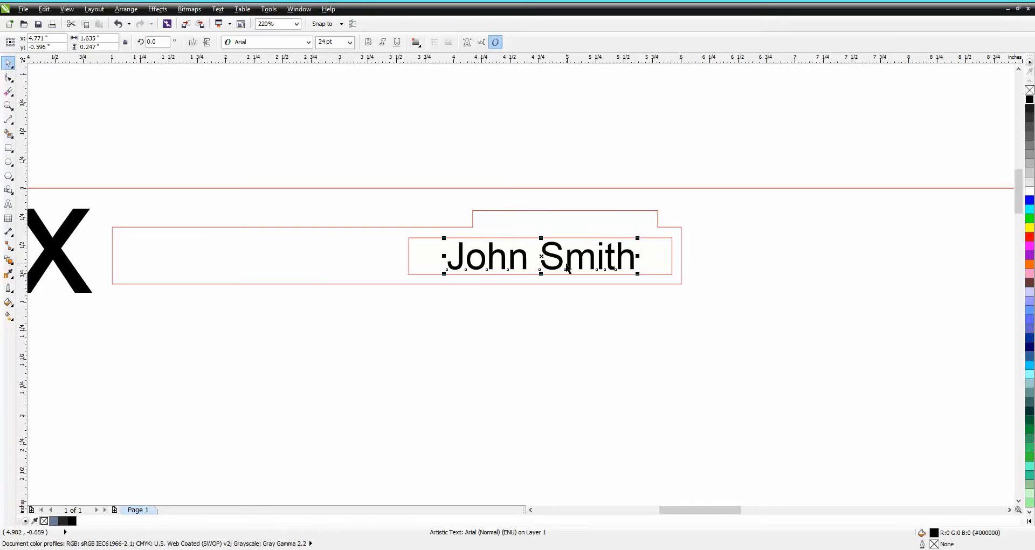
# Set the horizontal duplicate distance to 5.5 inches.
pyautogui.scroll(-3, 567, 267)
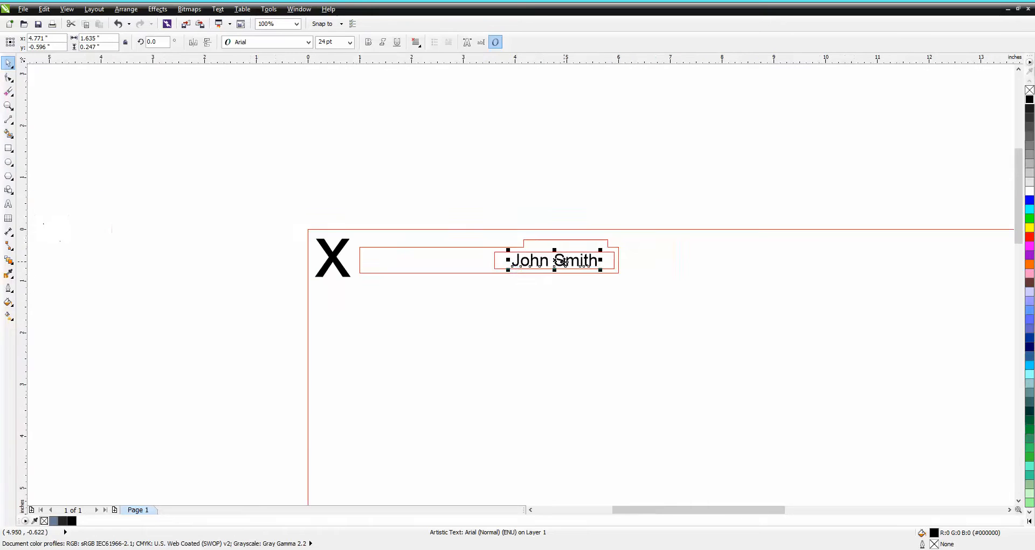
pyautogui.click(367, 247)
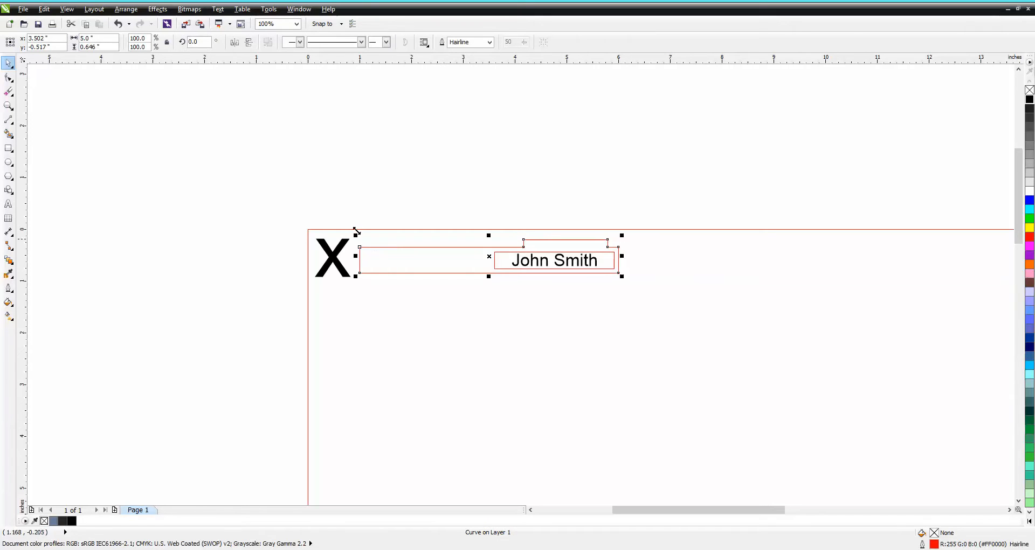
pyautogui.moveTo(353, 222); pyautogui.dragTo(626, 296)
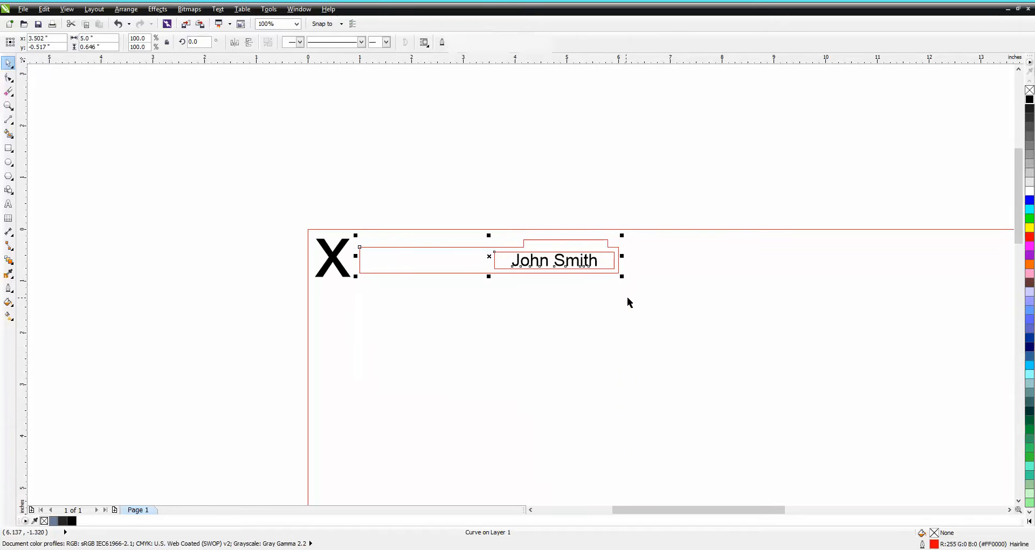
pyautogui.click(381, 81)
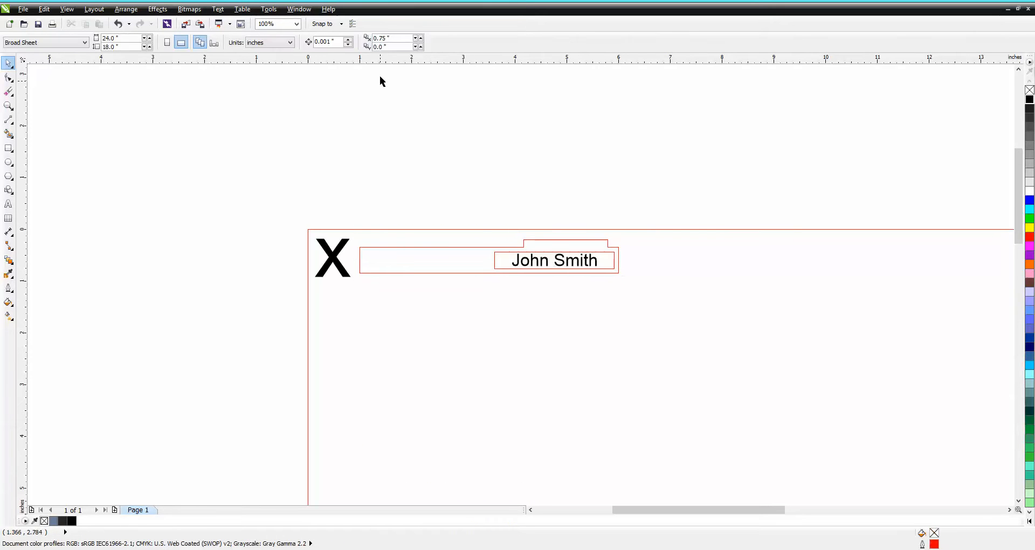
pyautogui.moveTo(392, 38); pyautogui.dragTo(371, 37)
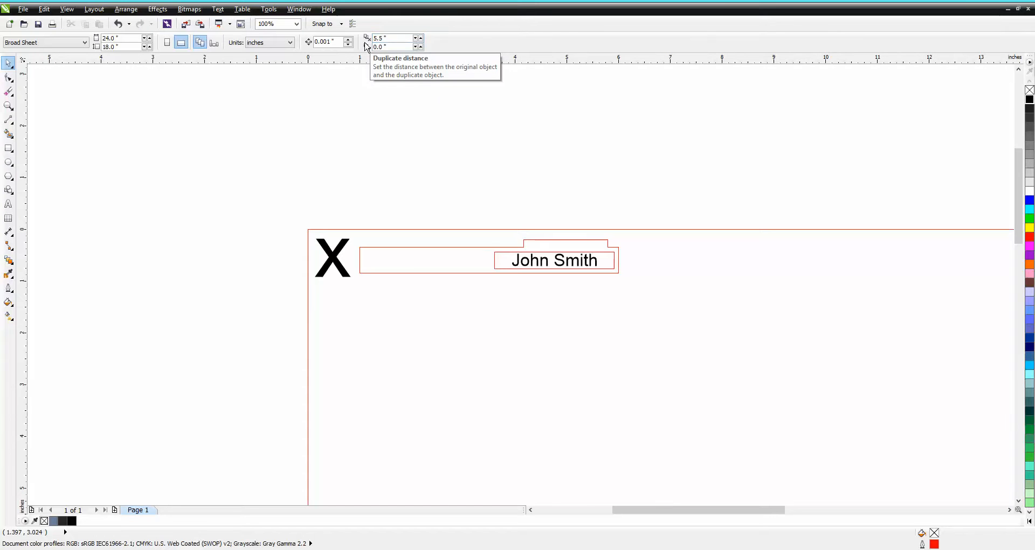
# Try duplicating only the tabbed bar outline to the right at 5.5-inch spacing, and undo the copies.
pyautogui.click(512, 246)
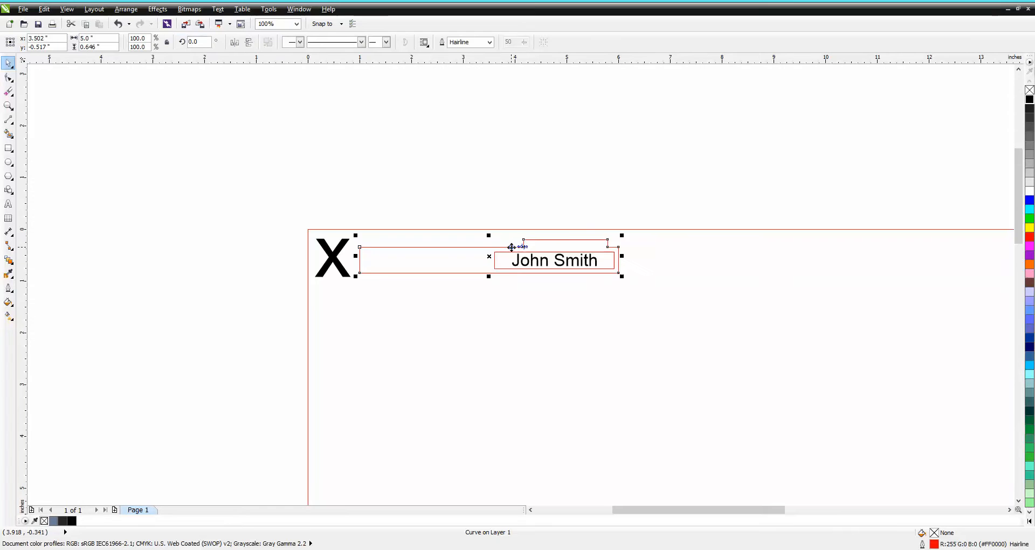
pyautogui.hotkey('ctrl', 'd')
pyautogui.hotkey('ctrl', 'd')
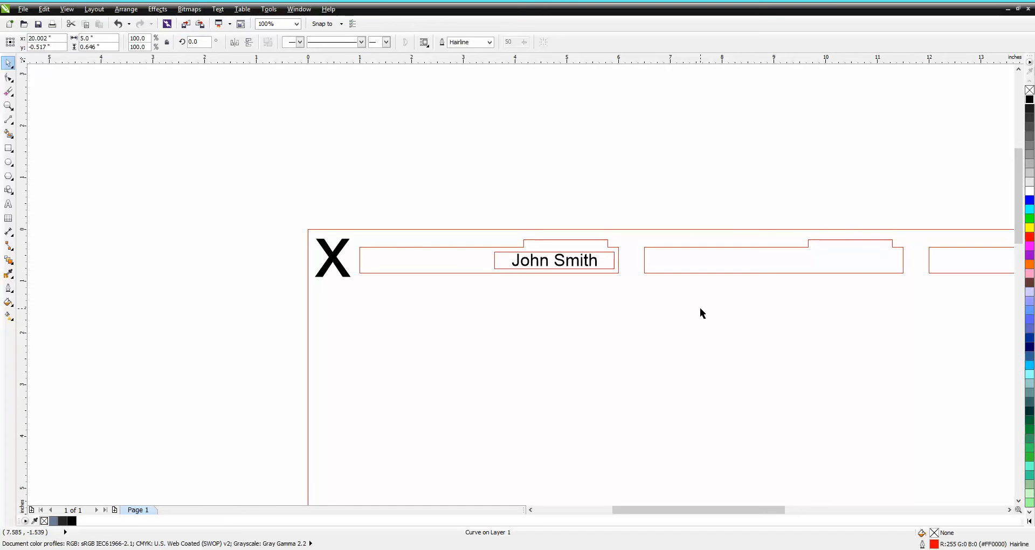
pyautogui.click(119, 24)
pyautogui.click(119, 25)
pyautogui.click(118, 25)
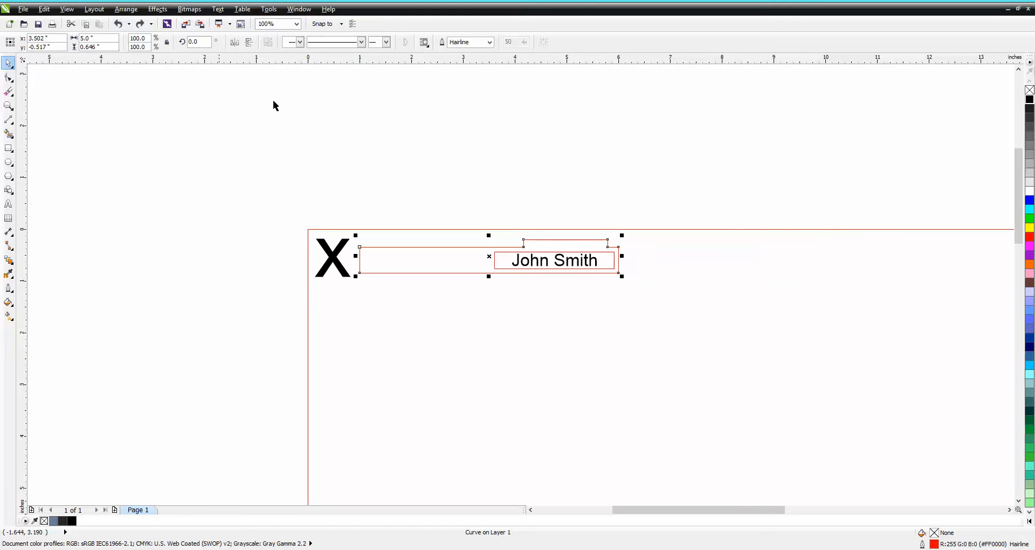
# Group the tabbed bar, its inner rectangle and the name text.
pyautogui.moveTo(649, 306); pyautogui.dragTo(350, 301)
pyautogui.click(126, 9)
pyautogui.click(146, 79)
# Duplicate the grouped bar three times to the right at 5.5-inch spacing to form a row of four.
pyautogui.hotkey('ctrl', 'd')
pyautogui.hotkey('ctrl', 'd')
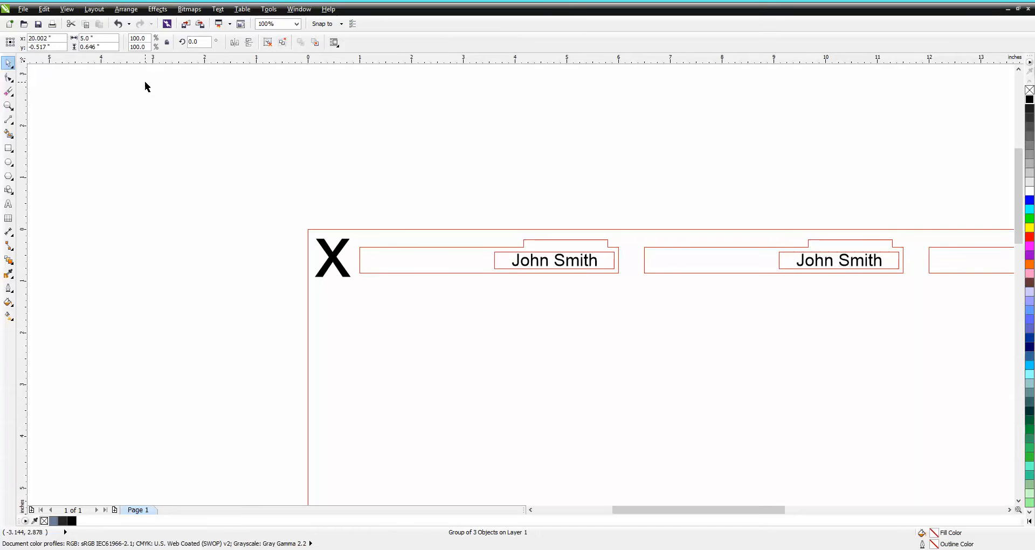
pyautogui.hotkey('ctrl', 'd')
pyautogui.scroll(-1, 268, 194)
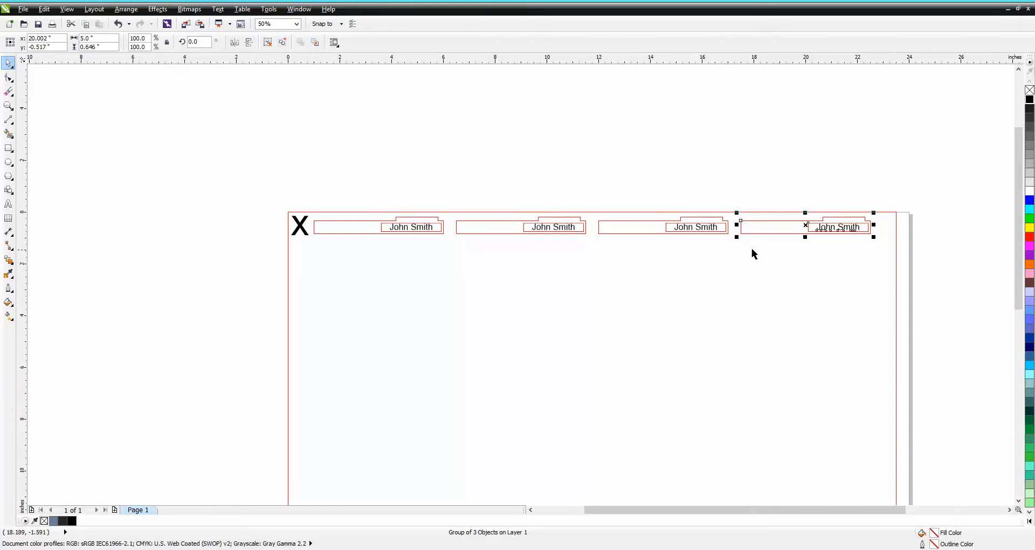
# Set the duplicate distance to 0 horizontally and -4 inches vertically and duplicate the row of four bars.
pyautogui.moveTo(304, 201); pyautogui.dragTo(880, 268)
pyautogui.click(395, 74)
pyautogui.click(388, 38)
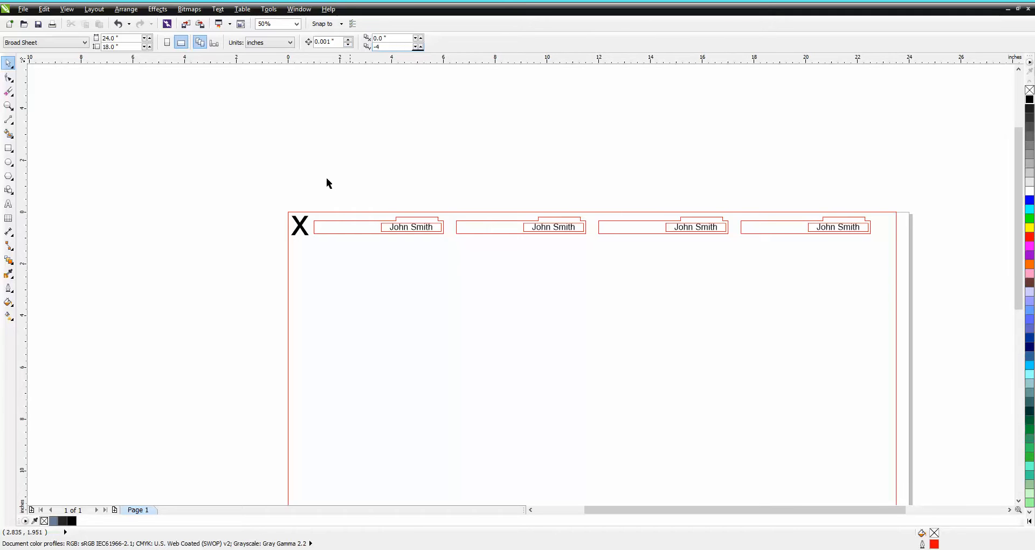
pyautogui.moveTo(300, 188); pyautogui.dragTo(887, 288)
pyautogui.hotkey('ctrl', 'd')
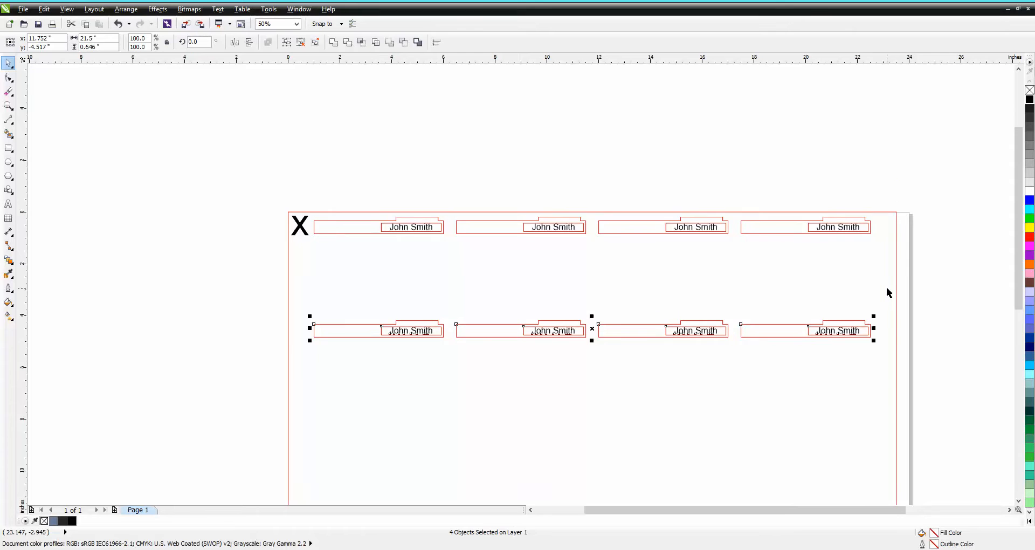
# Undo the duplication of the row 4 inches below the original.
pyautogui.click(575, 198)
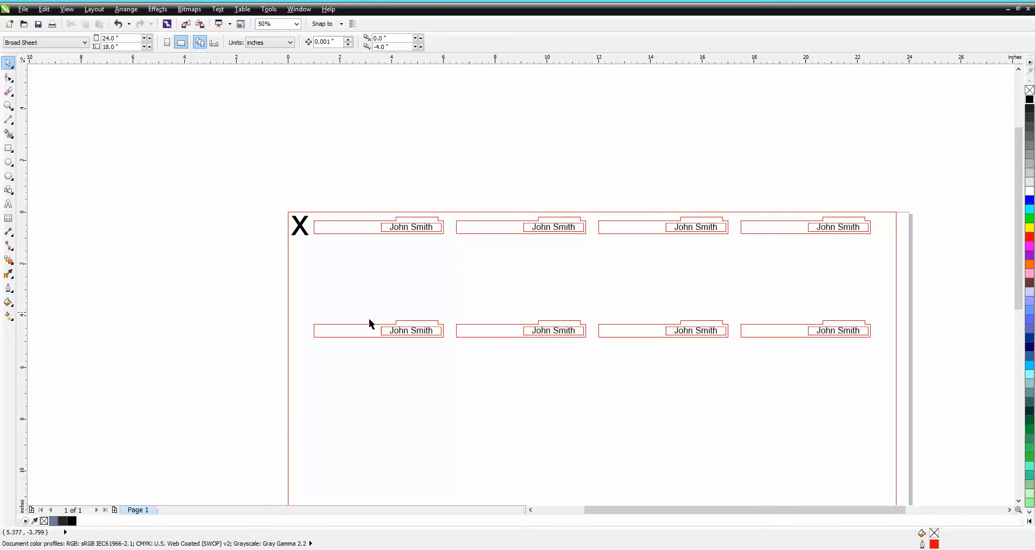
pyautogui.click(352, 322)
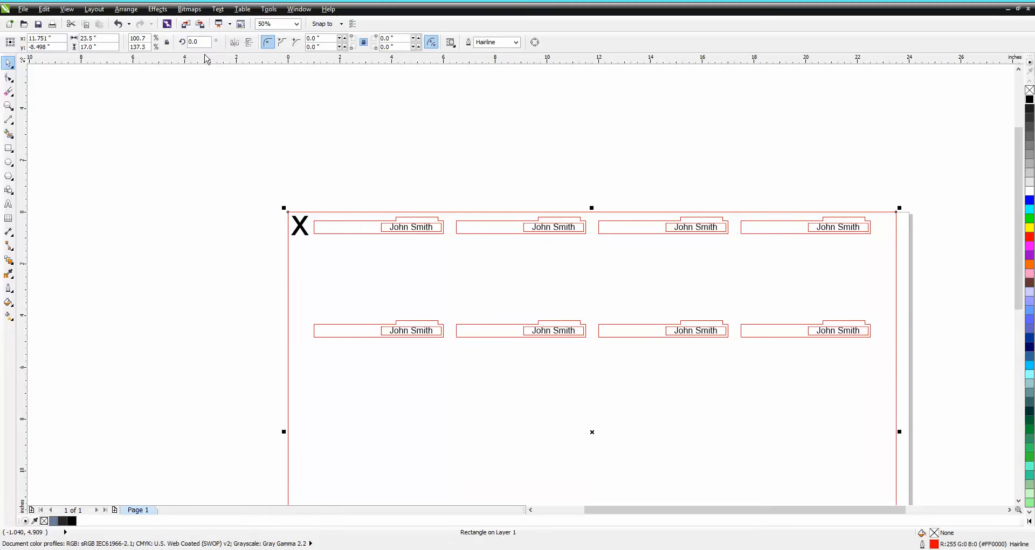
pyautogui.click(118, 24)
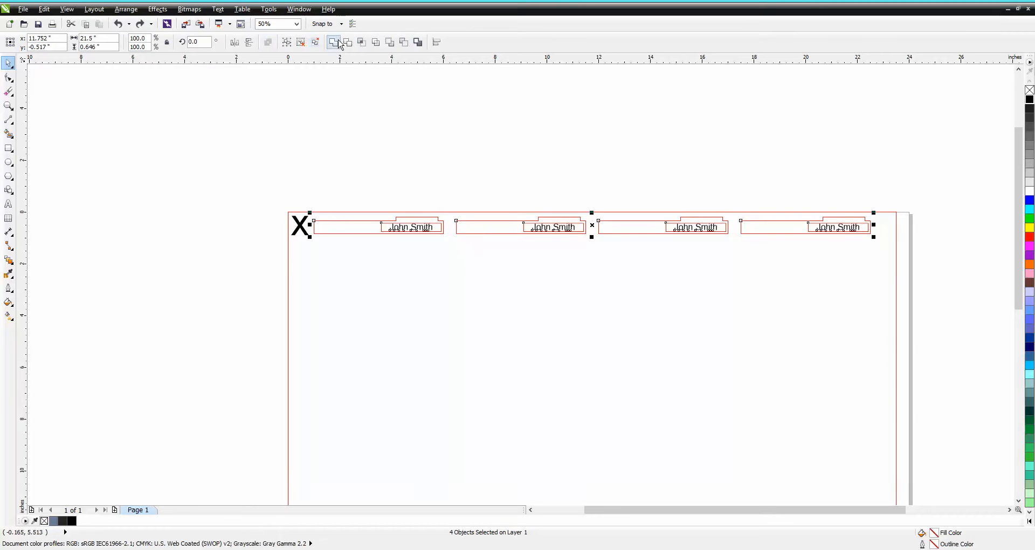
# Set the vertical duplicate distance to -1 inch and duplicate the top row of four bars six times downward.
pyautogui.click(350, 116)
pyautogui.doubleClick(391, 46)
pyautogui.write('-1')
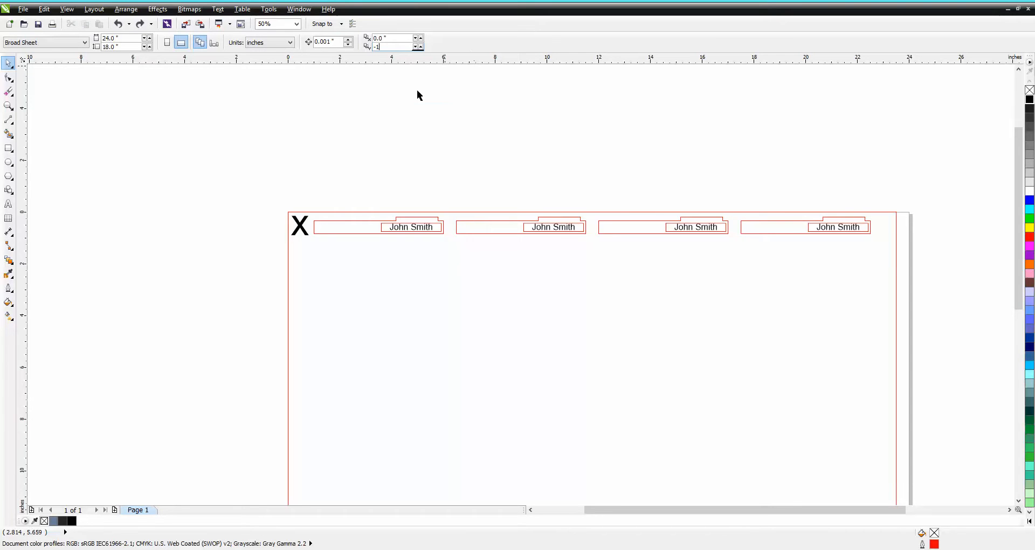
pyautogui.moveTo(300, 195); pyautogui.dragTo(938, 262)
pyautogui.hotkey('ctrl', 'd')
pyautogui.hotkey('ctrl', 'd')
pyautogui.hotkey('ctrl', 'd')
pyautogui.hotkey('ctrl', 'd')
pyautogui.hotkey('ctrl', 'd')
pyautogui.hotkey('ctrl', 'd')
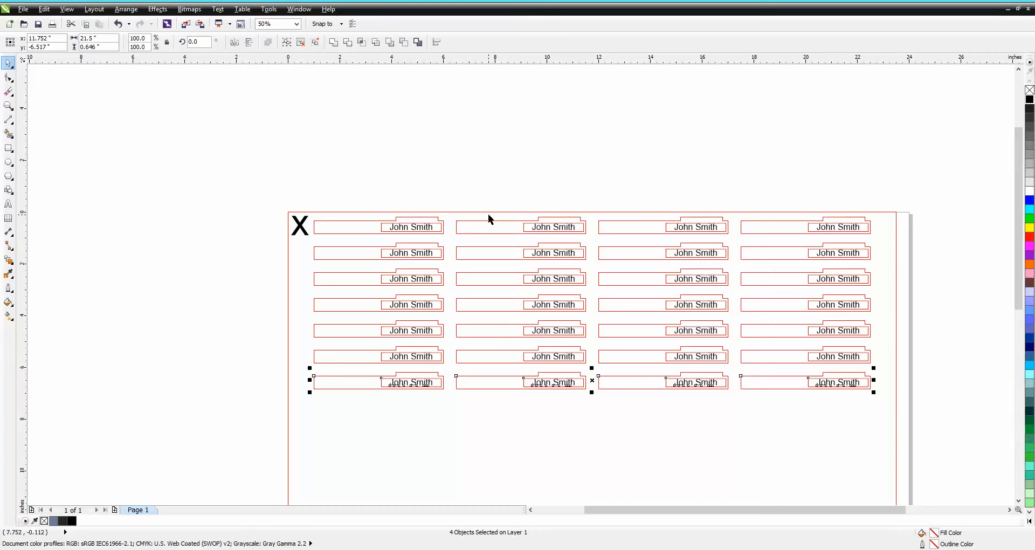
# Try drawing rectangles about 3 inches wide around the left halves of the first two top-row bars, and undo both.
pyautogui.click(5, 108)
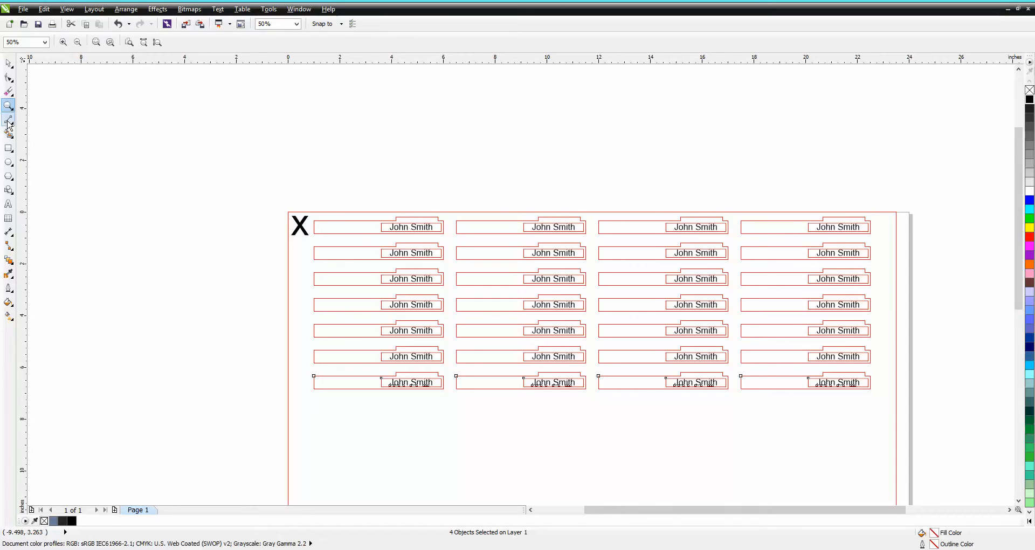
pyautogui.click(8, 148)
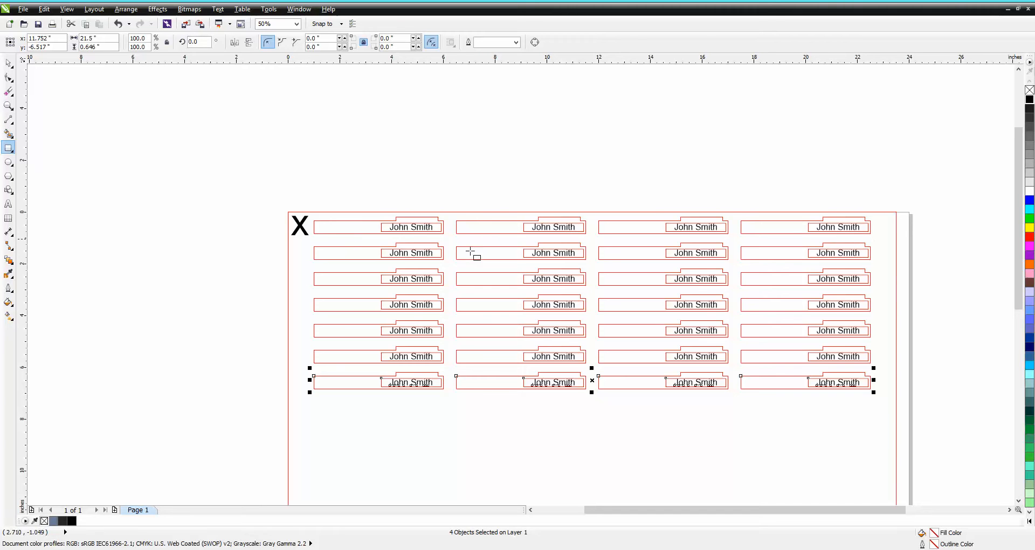
pyautogui.moveTo(310, 208); pyautogui.dragTo(387, 241)
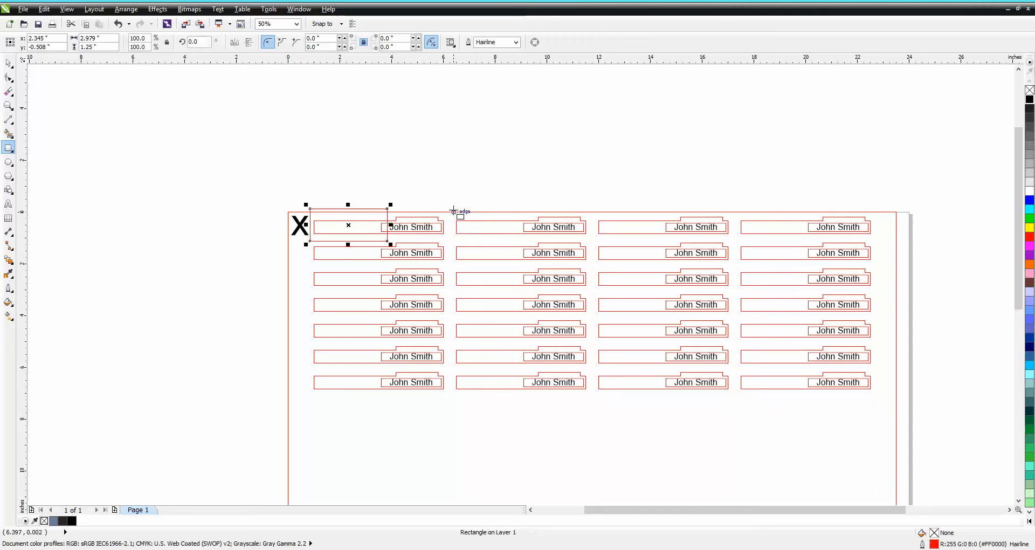
pyautogui.moveTo(451, 206); pyautogui.dragTo(523, 242)
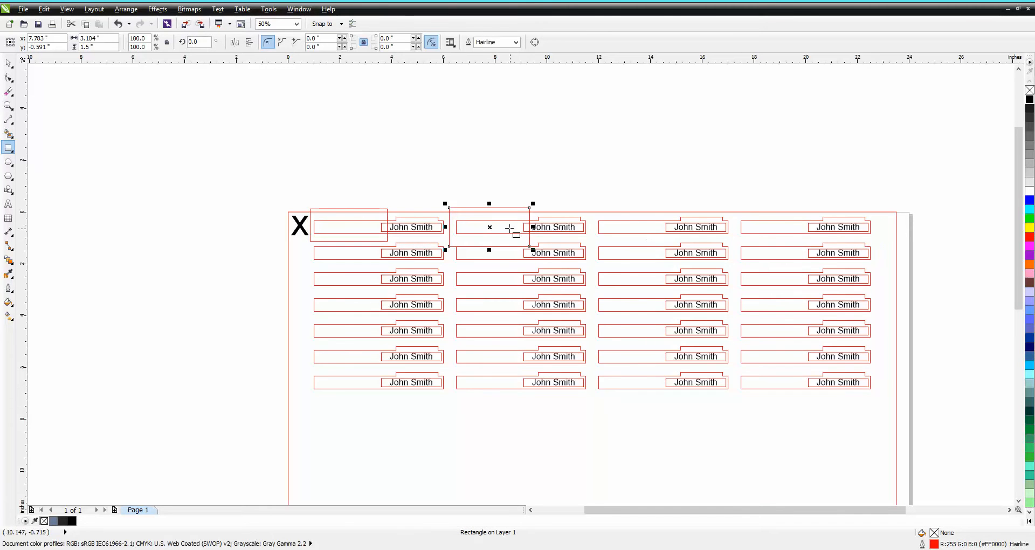
pyautogui.click(117, 23)
pyautogui.click(119, 24)
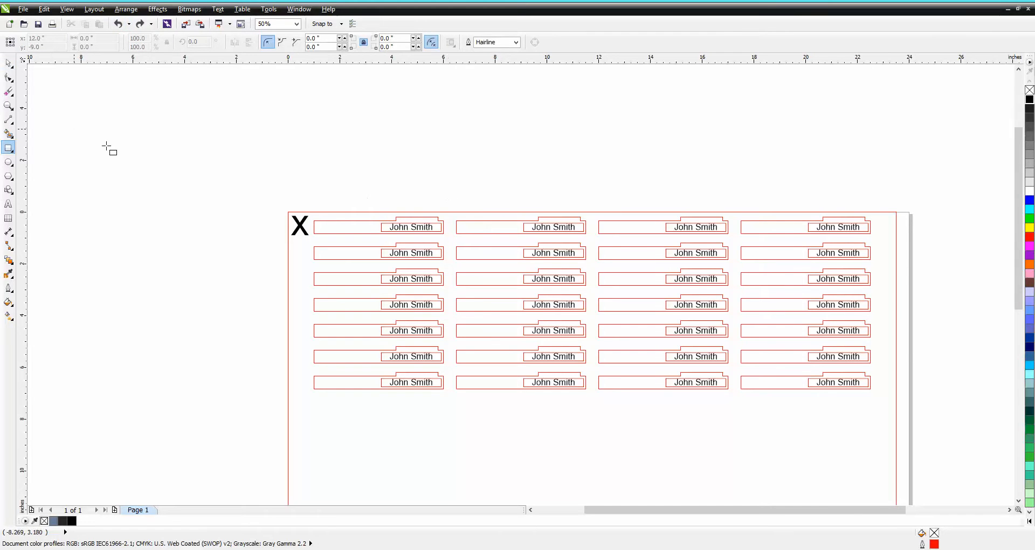
# Delete the three right-hand columns of bars and the stray rectangle drawn around them.
pyautogui.moveTo(450, 207); pyautogui.dragTo(882, 410)
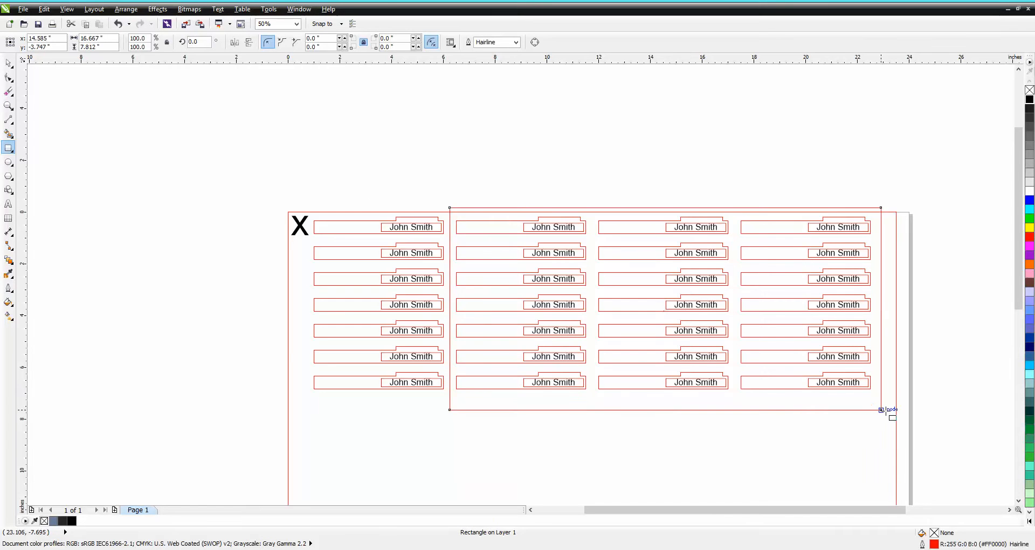
pyautogui.press('Delete')
pyautogui.press('space')
pyautogui.moveTo(447, 204); pyautogui.dragTo(876, 406)
pyautogui.press('Delete')
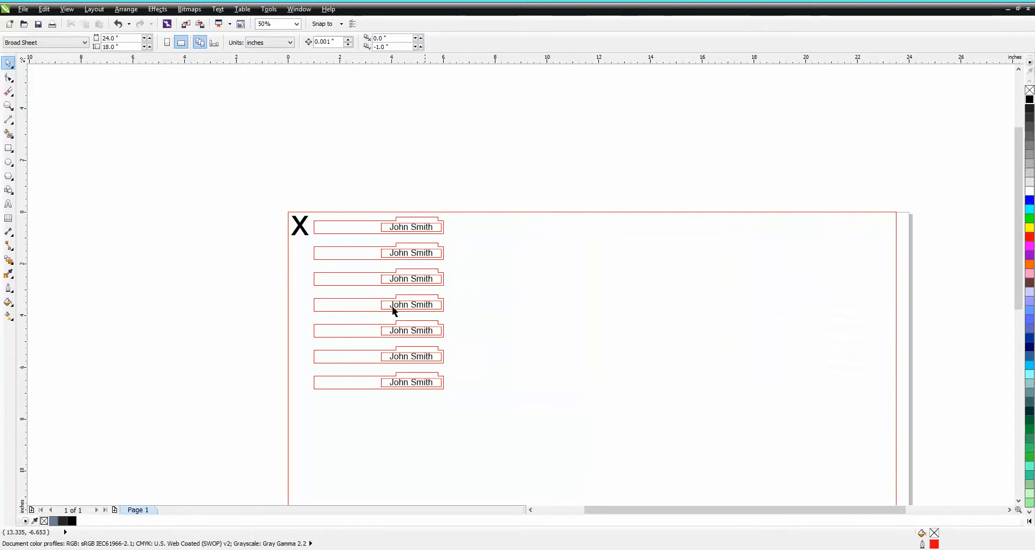
# Undo the accidental shift of the large border rectangle and delete the six bars below the top one.
pyautogui.moveTo(299, 242); pyautogui.dragTo(452, 388)
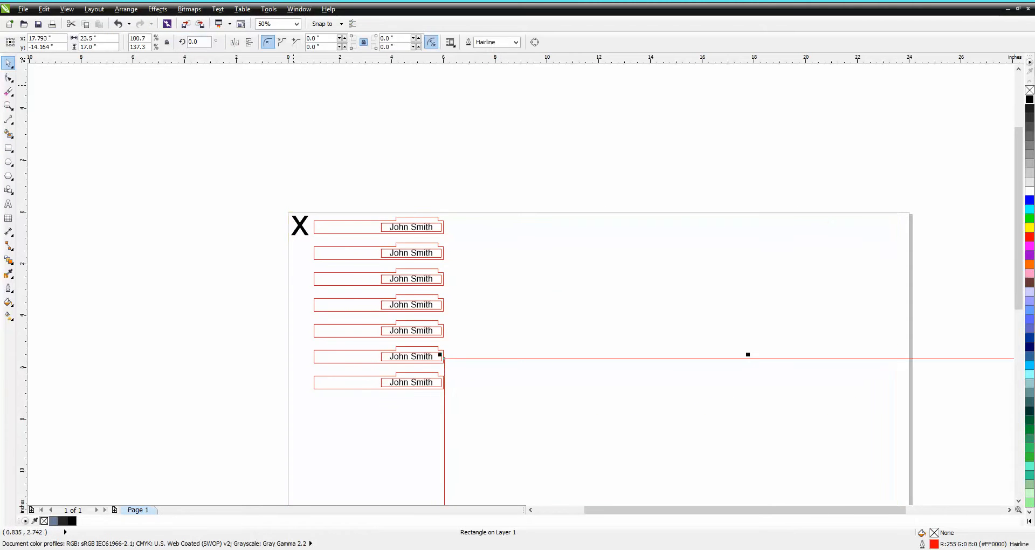
pyautogui.click(118, 24)
pyautogui.moveTo(234, 236); pyautogui.dragTo(504, 395)
pyautogui.press('Delete')
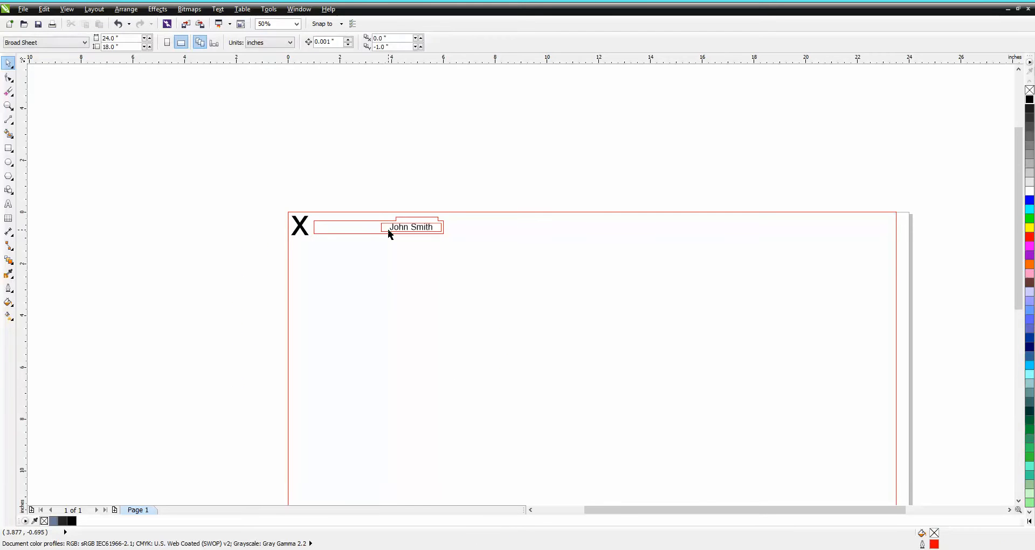
# Rotate the remaining grouped bar by 90 degrees and move it just right of the corner X, near the top border.
pyautogui.click(390, 234)
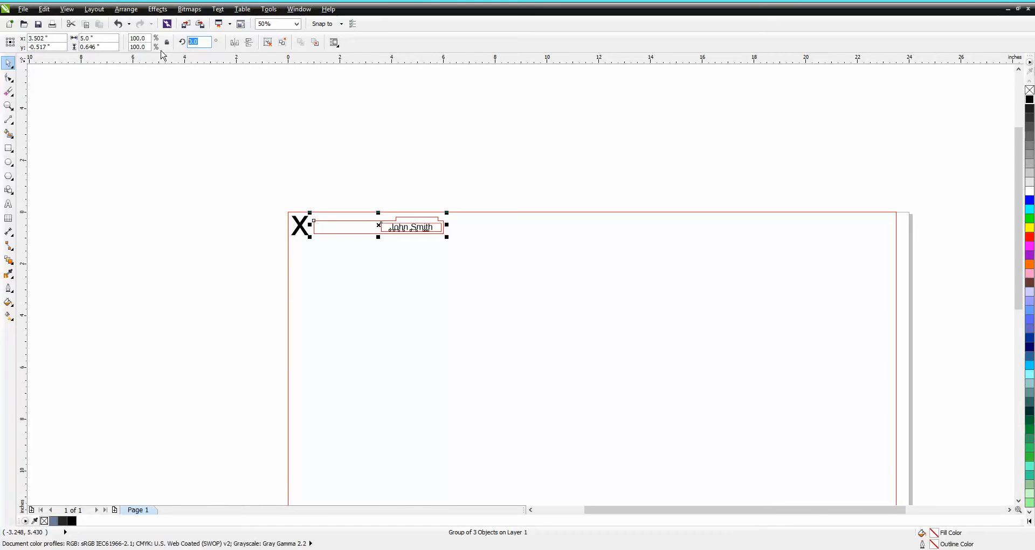
pyautogui.write('90')
pyautogui.press('Return')
pyautogui.moveTo(377, 227); pyautogui.dragTo(317, 284)
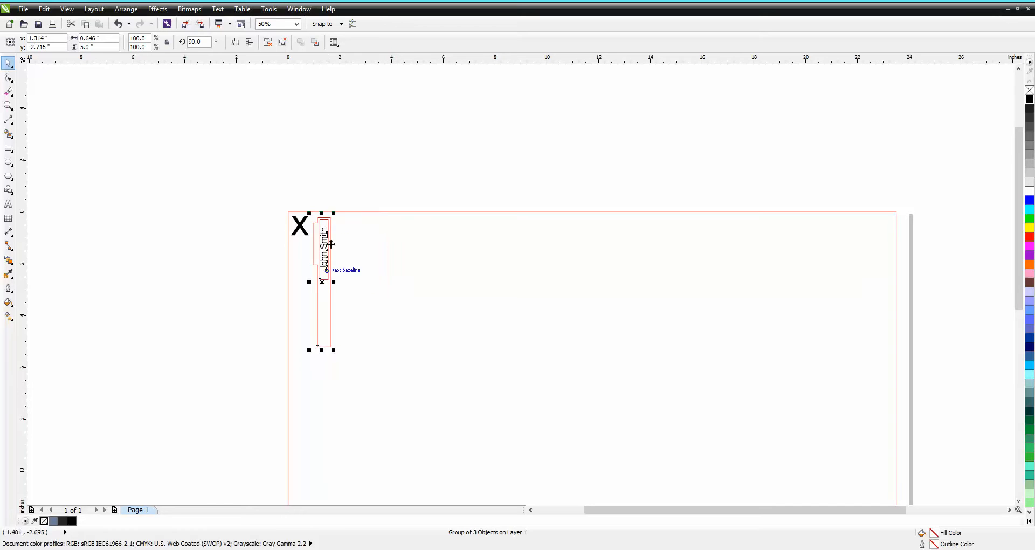
# Set the duplicate distance to 1 inch horizontally and 0 vertically.
pyautogui.click(324, 182)
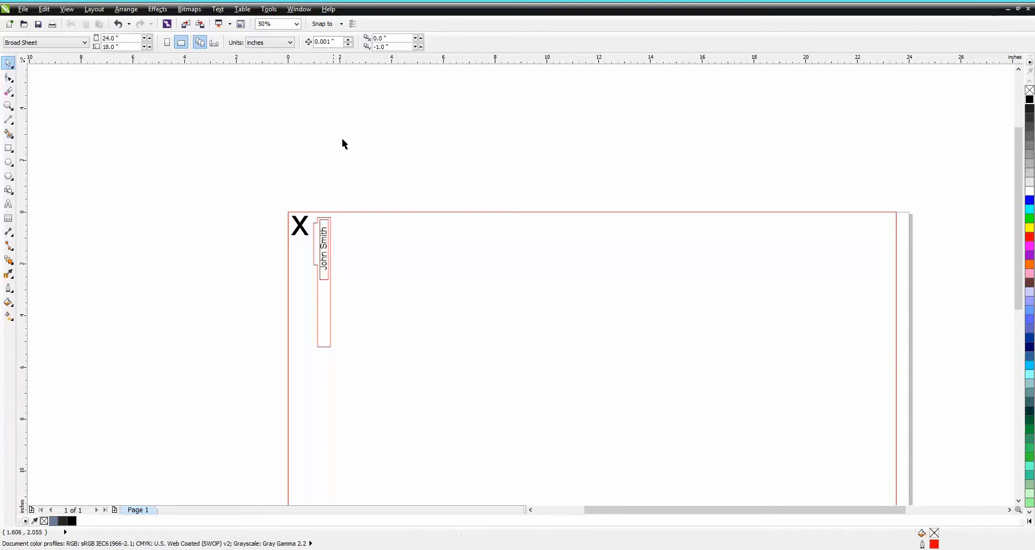
pyautogui.click(380, 47)
pyautogui.write('0')
pyautogui.press('Return')
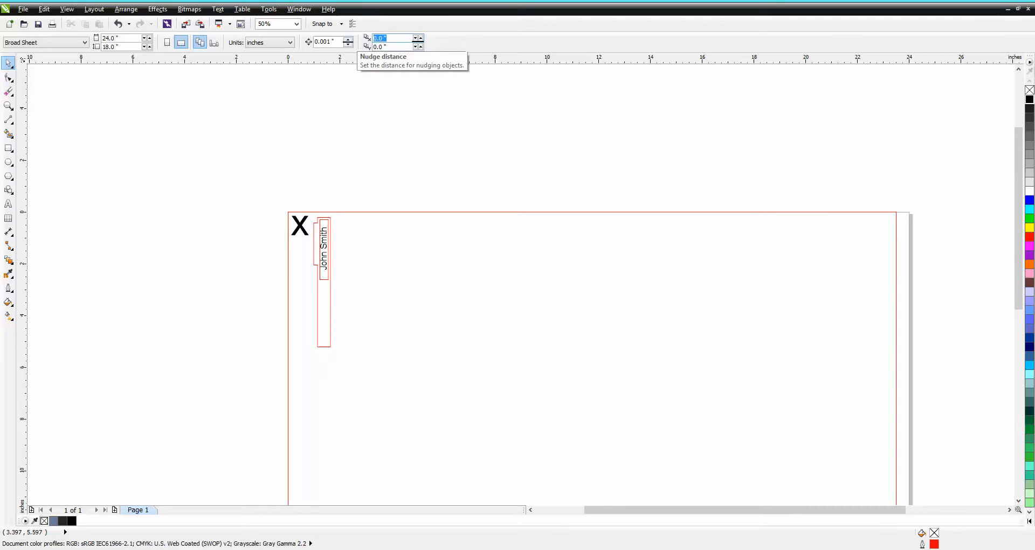
# Duplicate the vertical bar group 21 times to the right at 1-inch spacing, filling the width of the border rectangle.
pyautogui.moveTo(338, 193); pyautogui.dragTo(319, 356)
pyautogui.hotkey('ctrl', 'd')
pyautogui.hotkey('ctrl', 'd')
pyautogui.hotkey('ctrl', 'd')
pyautogui.hotkey('ctrl', 'd')
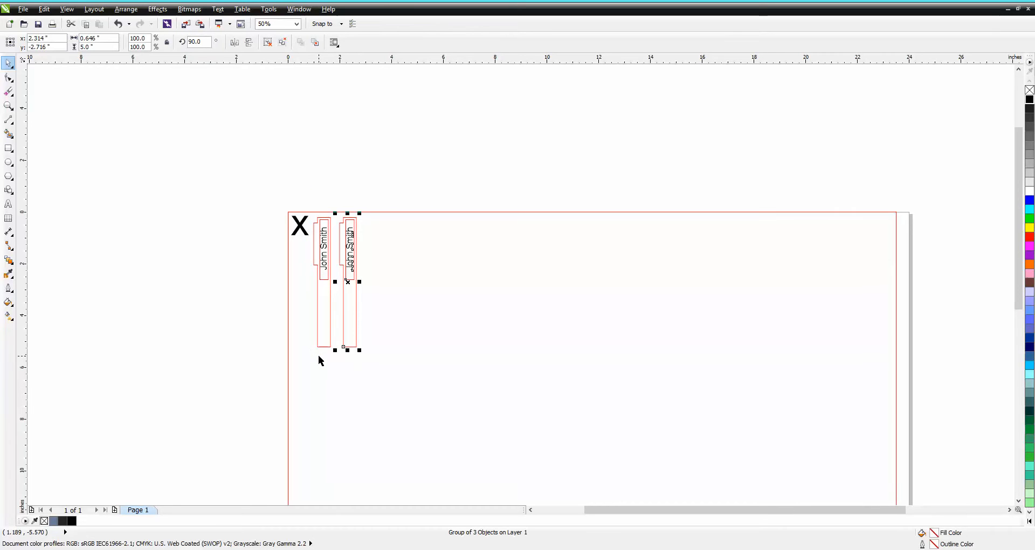
pyautogui.hotkey('ctrl', 'd')
pyautogui.hotkey('ctrl', 'd')
pyautogui.hotkey('ctrl', 'd')
pyautogui.hotkey('ctrl', 'd')
pyautogui.hotkey('ctrl', 'd')
pyautogui.hotkey('ctrl', 'd')
pyautogui.hotkey('ctrl', 'd')
pyautogui.hotkey('ctrl', 'd')
pyautogui.hotkey('ctrl', 'd')
pyautogui.hotkey('ctrl', 'd')
pyautogui.hotkey('ctrl', 'd')
pyautogui.hotkey('ctrl', 'd')
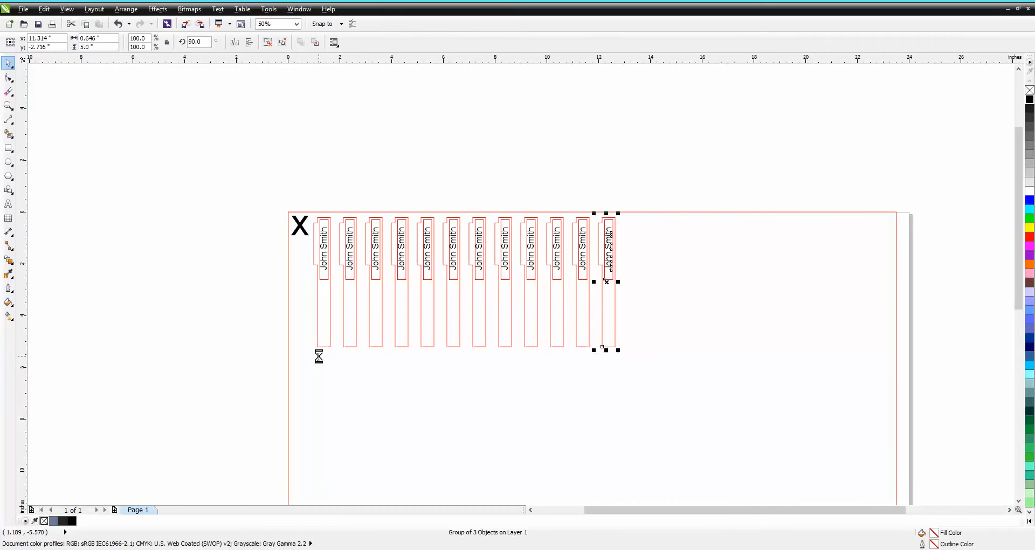
pyautogui.hotkey('ctrl', 'd')
pyautogui.hotkey('ctrl', 'd')
pyautogui.hotkey('ctrl', 'd')
pyautogui.hotkey('ctrl', 'd')
pyautogui.hotkey('ctrl', 'd')
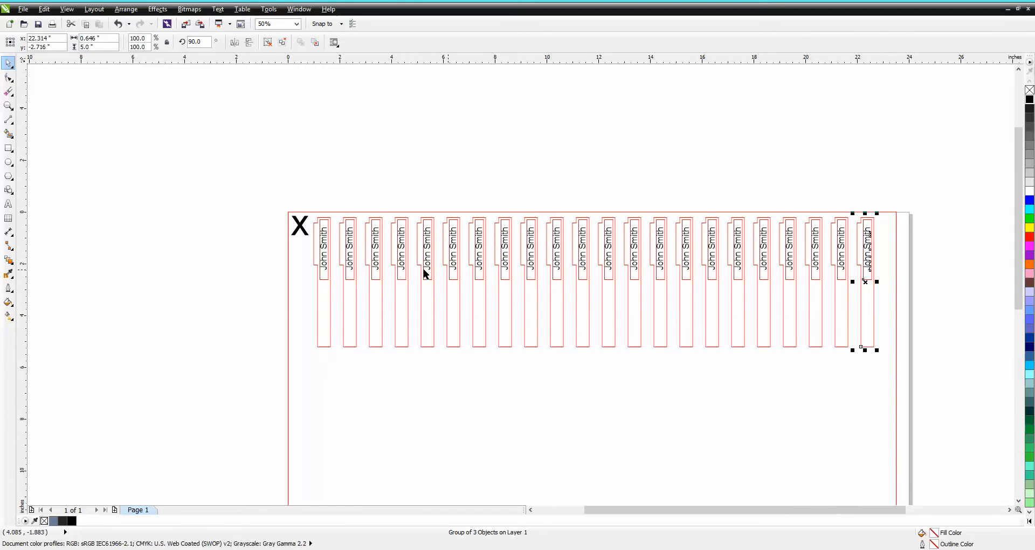
# Try a red-filled rectangle about 0.63 by 1.27 inches between the first two bars and remove it.
pyautogui.click(9, 106)
pyautogui.moveTo(290, 202); pyautogui.dragTo(516, 327)
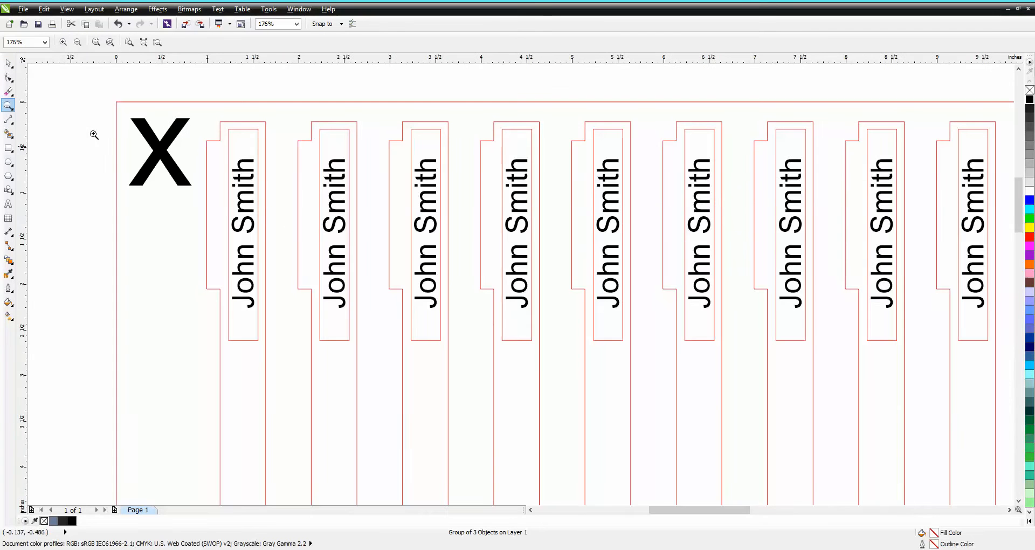
pyautogui.click(9, 148)
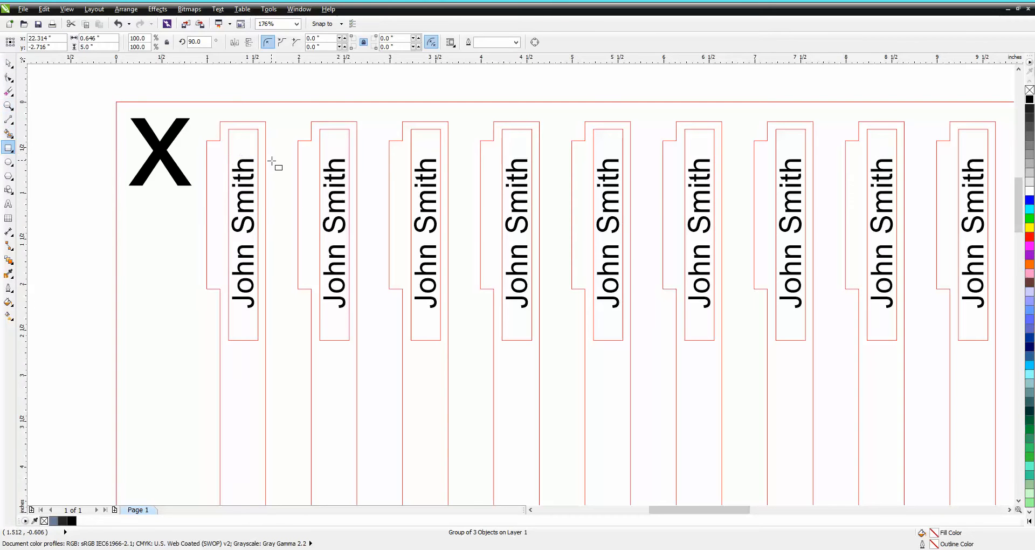
pyautogui.moveTo(258, 155); pyautogui.dragTo(318, 272)
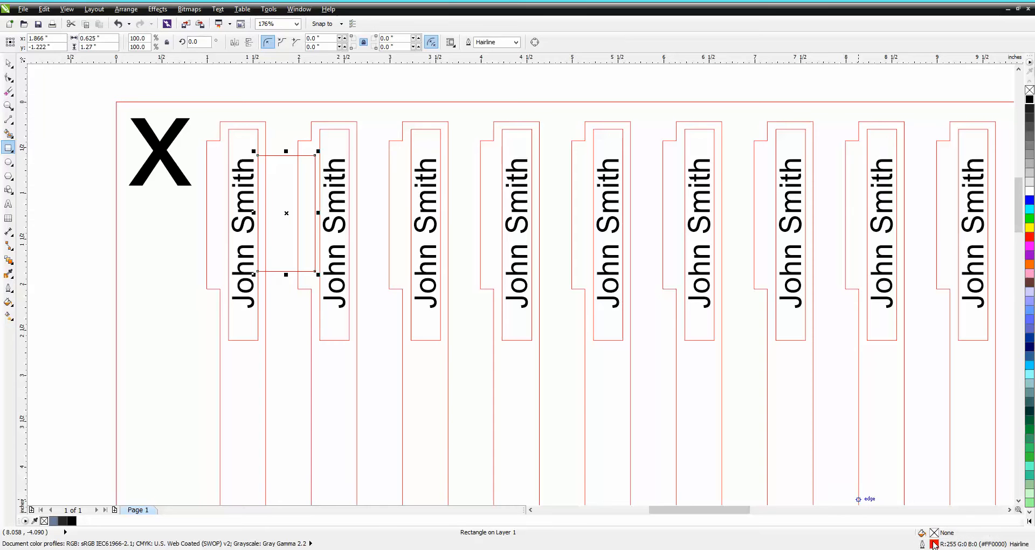
pyautogui.click(1030, 237)
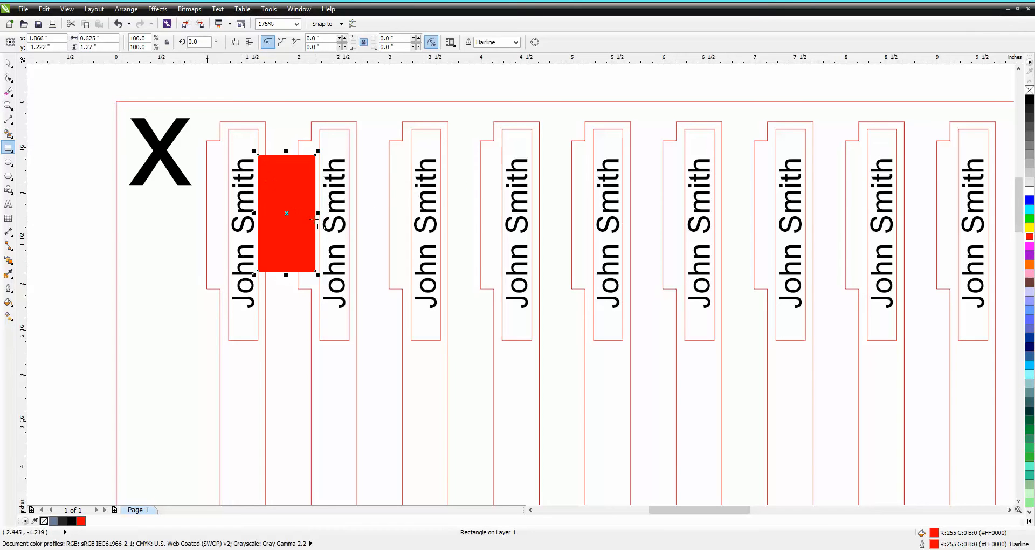
pyautogui.click(118, 23)
pyautogui.press('Delete')
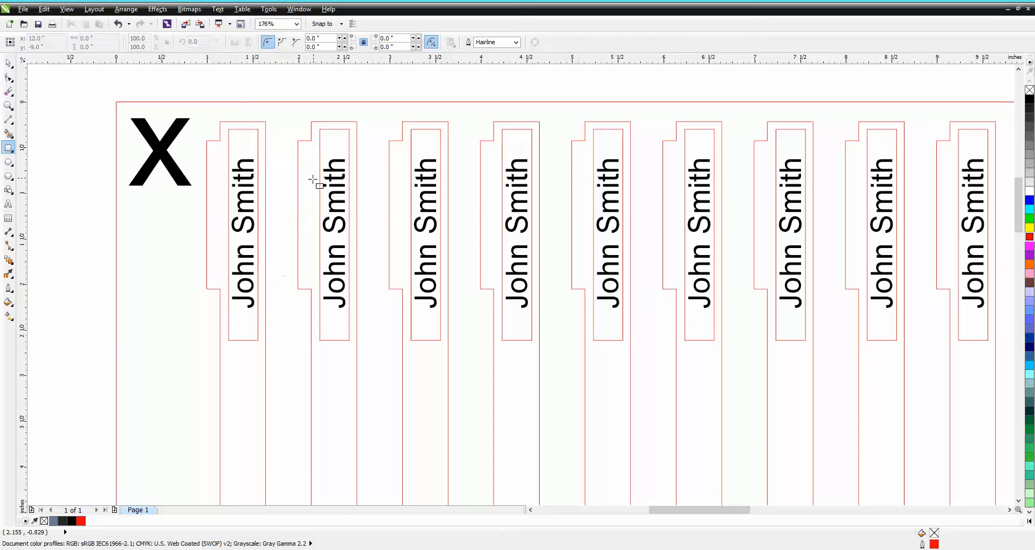
# Duplicate the whole row of 22 bar groups and place the copy as a second row directly below the first.
pyautogui.scroll(-3, 267, 185)
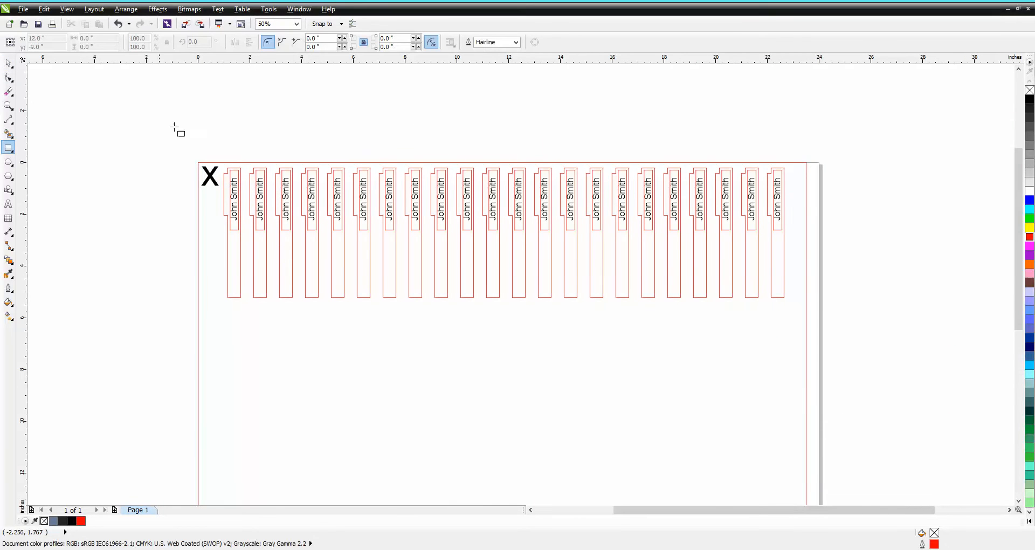
pyautogui.click(8, 63)
pyautogui.moveTo(213, 150); pyautogui.dragTo(703, 327)
pyautogui.moveTo(789, 327); pyautogui.dragTo(789, 327)
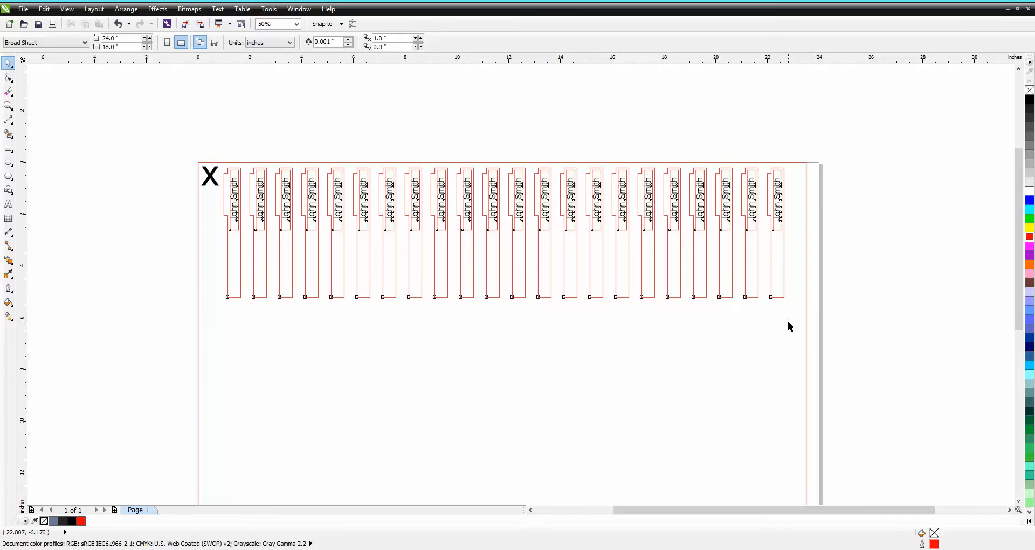
pyautogui.hotkey('ctrl', 'd')
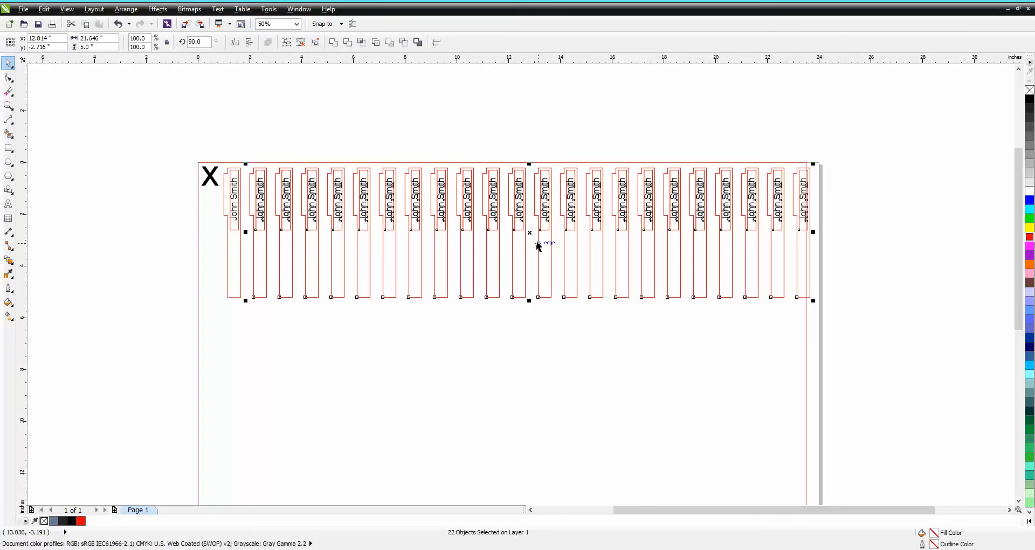
pyautogui.moveTo(530, 232)
pyautogui.mouseDown()
pyautogui.moveTo(545, 347)
pyautogui.moveTo(539, 365)
pyautogui.moveTo(503, 368)
pyautogui.mouseUp()
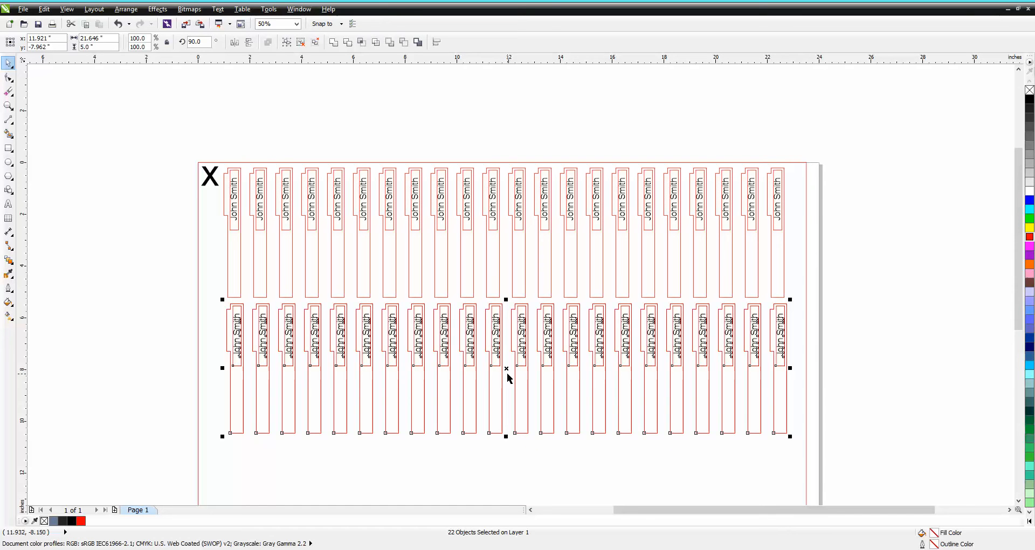
# Ungroup the first bar of the upper row, next to the corner X.
pyautogui.click(236, 153)
pyautogui.click(235, 208)
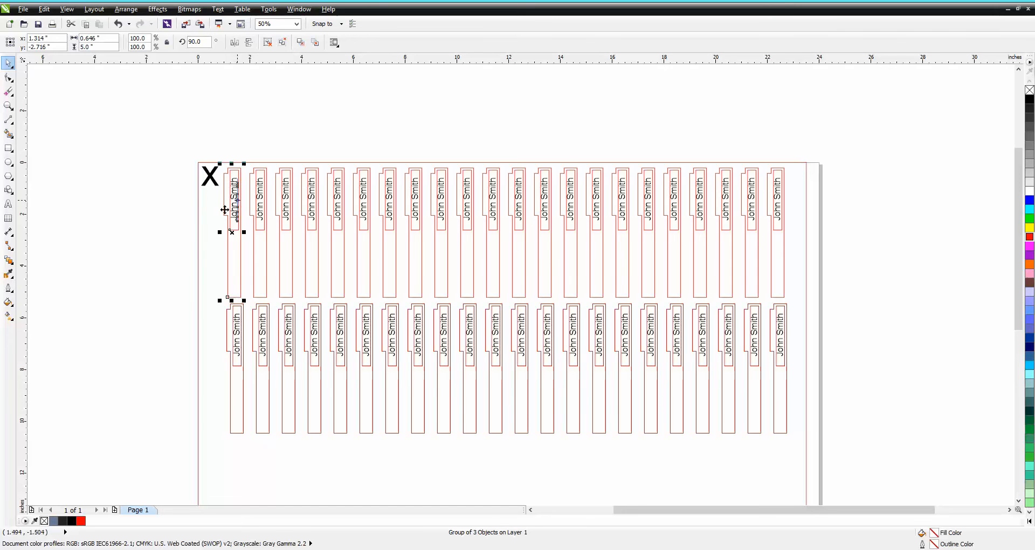
pyautogui.click(9, 106)
pyautogui.moveTo(218, 161); pyautogui.dragTo(289, 252)
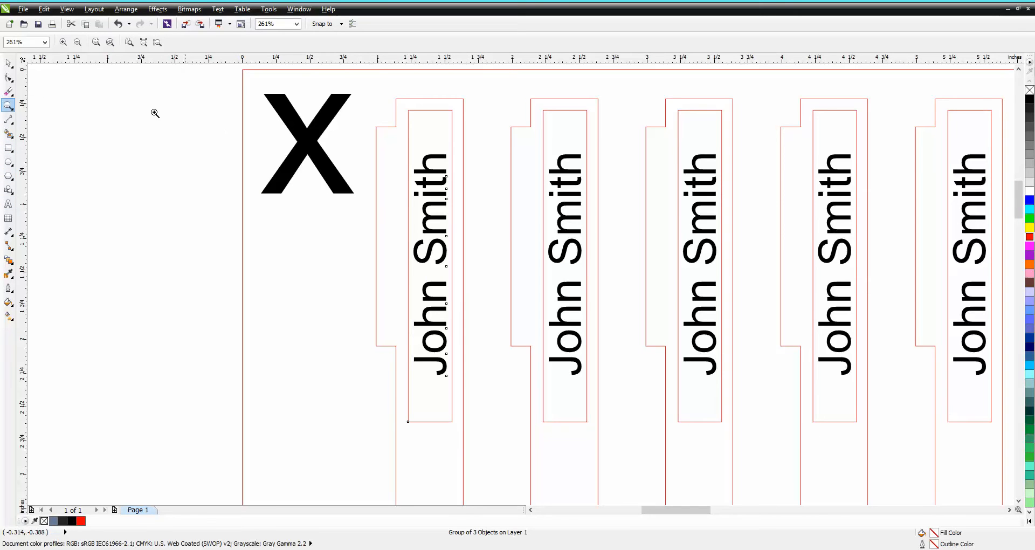
pyautogui.click(8, 63)
pyautogui.click(129, 9)
pyautogui.click(149, 102)
pyautogui.click(149, 102)
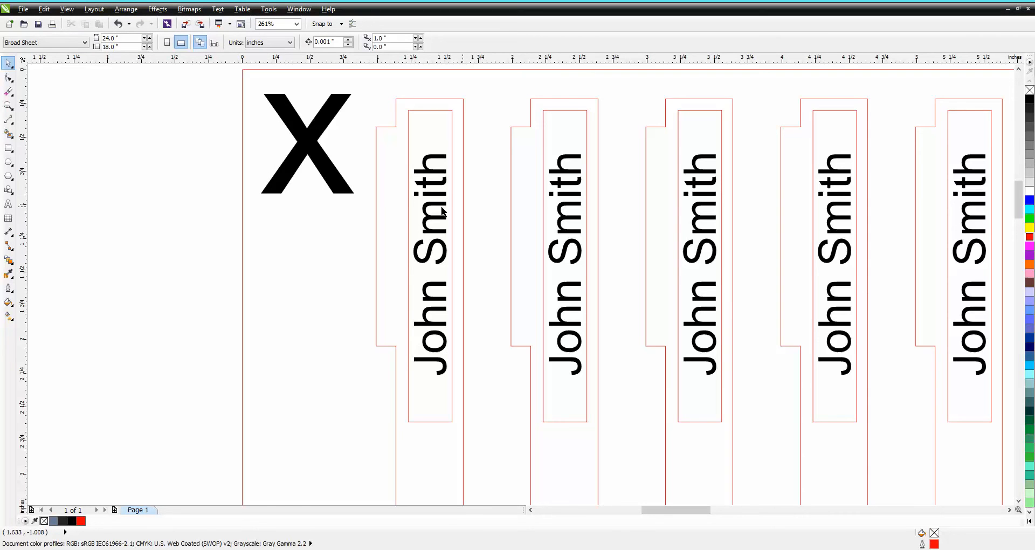
pyautogui.click(441, 208)
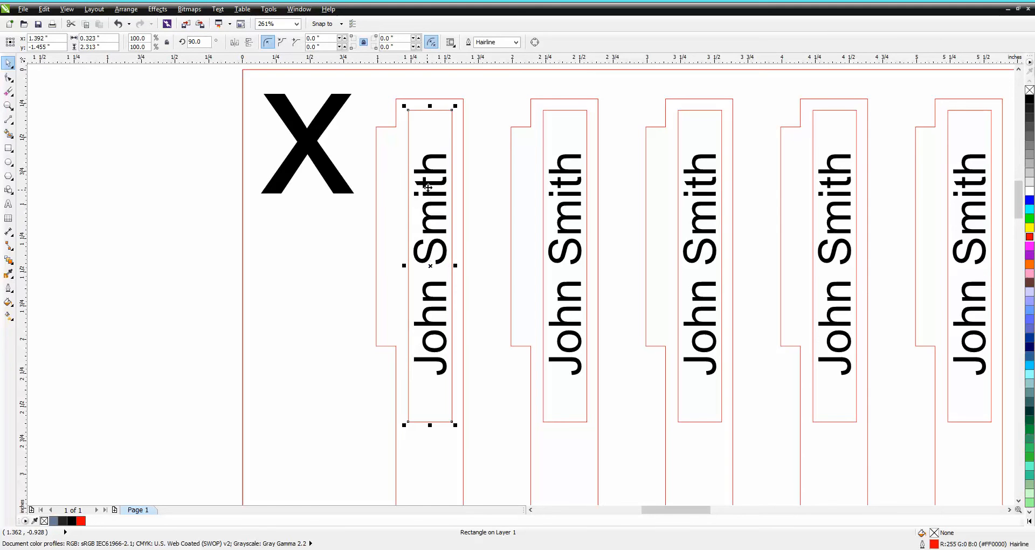
pyautogui.click(475, 171)
pyautogui.moveTo(369, 147); pyautogui.dragTo(382, 212)
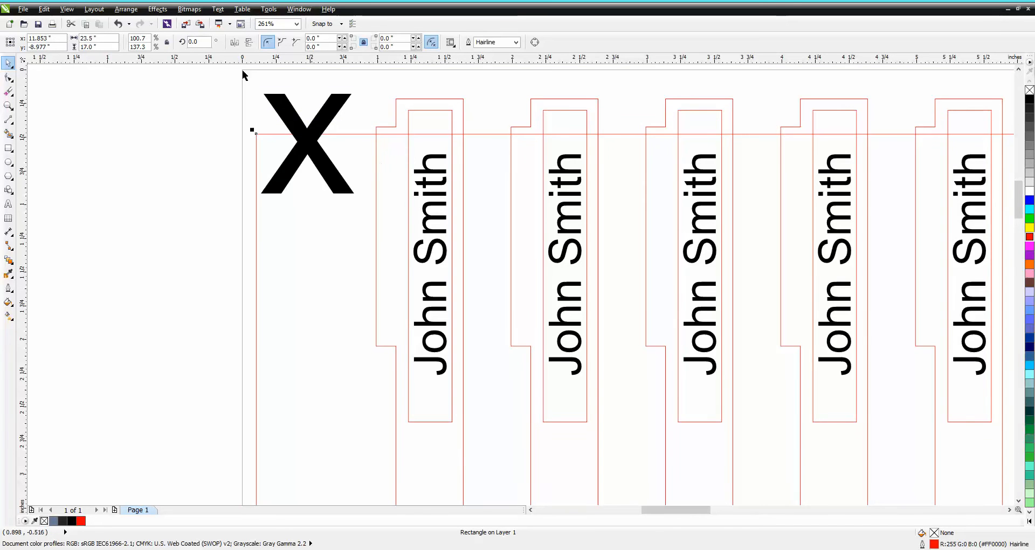
pyautogui.click(117, 23)
# Move the first bar's name text out of its box to beside the border and set its rotation to 0 degrees.
pyautogui.moveTo(224, 136); pyautogui.dragTo(475, 380)
pyautogui.moveTo(436, 273); pyautogui.dragTo(183, 242)
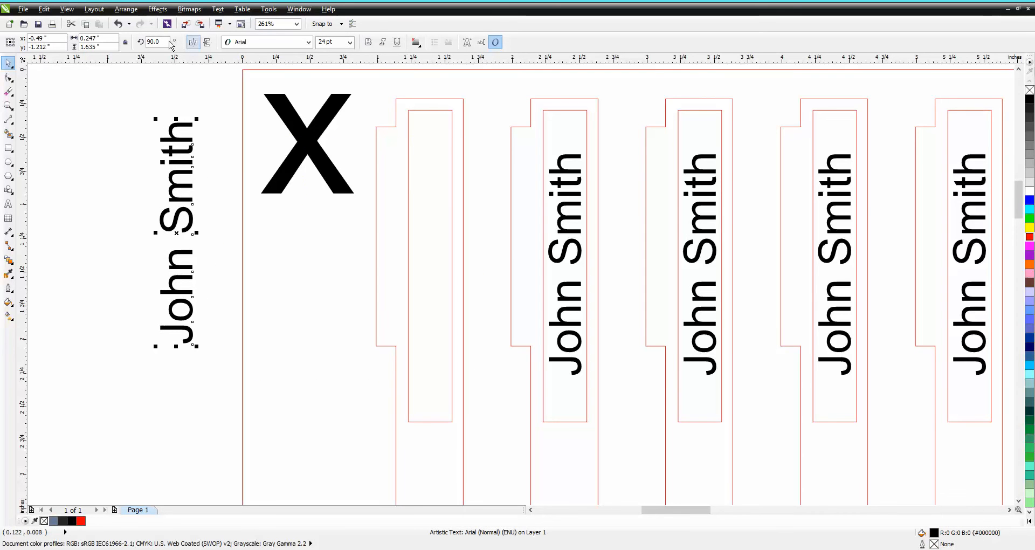
pyautogui.moveTo(162, 42); pyautogui.dragTo(127, 45)
pyautogui.write('0')
pyautogui.press('Return')
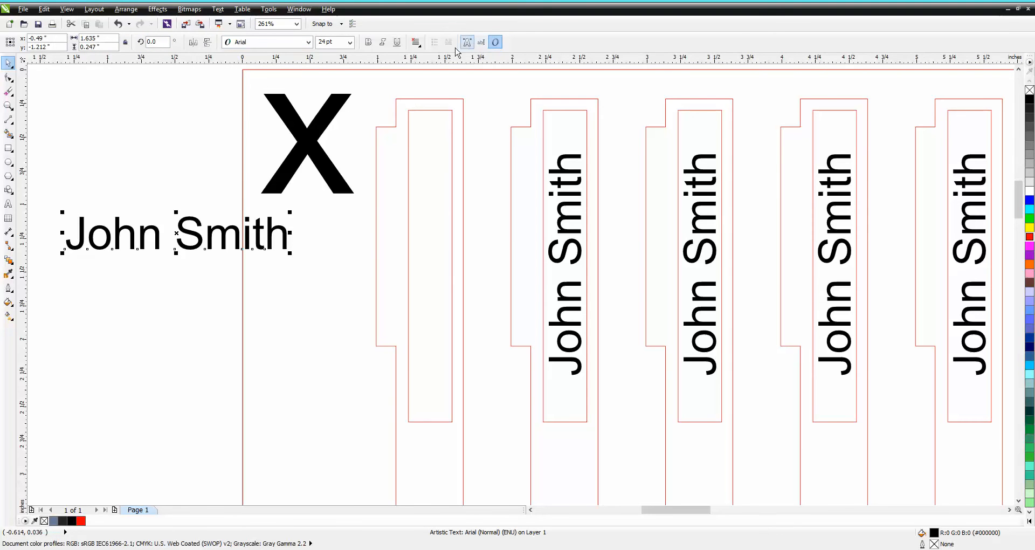
# Change the first name in the detached name text to a shorter one, keeping the surname.
pyautogui.click(482, 44)
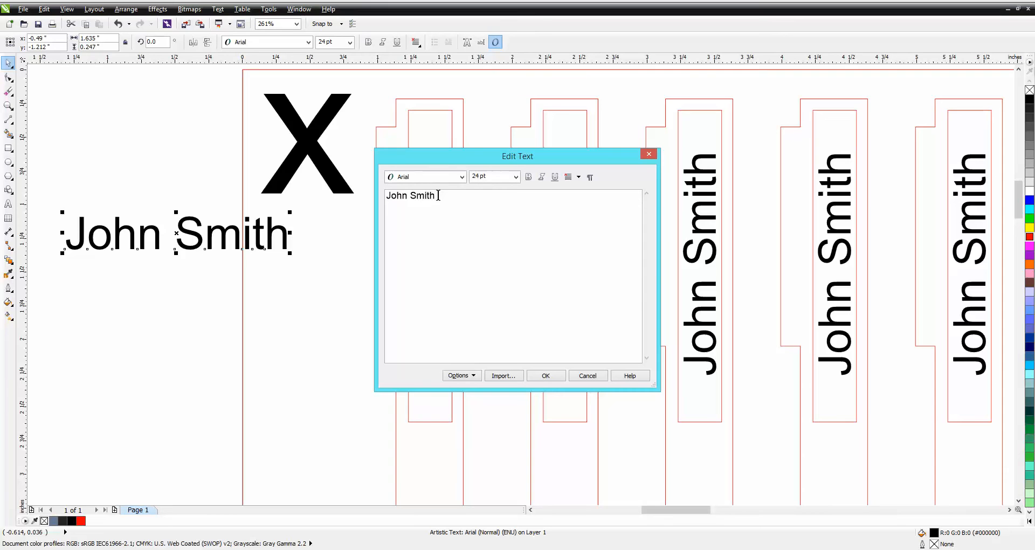
pyautogui.press('Left')
pyautogui.press('BackSpace')
pyautogui.press('BackSpace')
pyautogui.write('e')
pyautogui.click(545, 375)
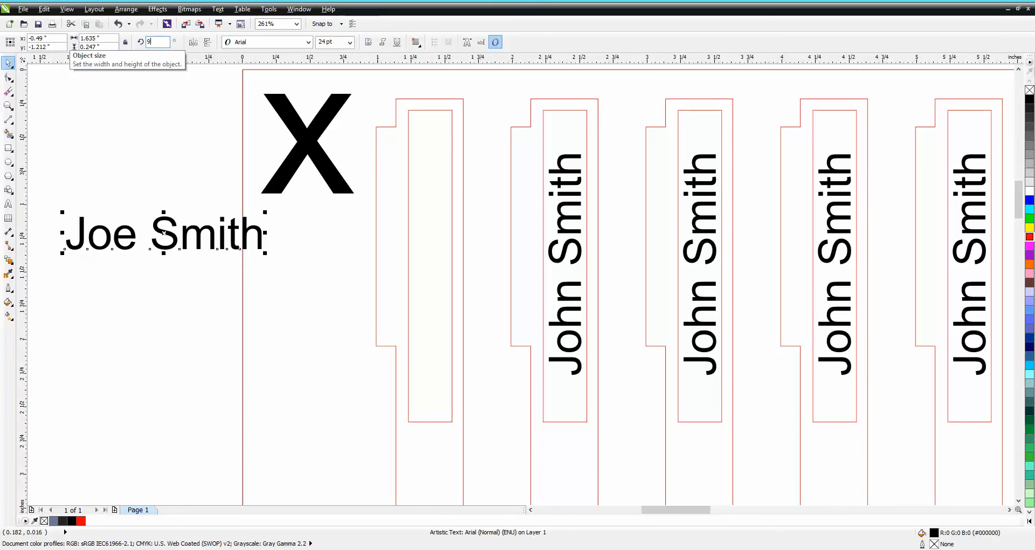
# Rotate the edited name text to 90 degrees and move it back into the first bar's name box.
pyautogui.press('Return')
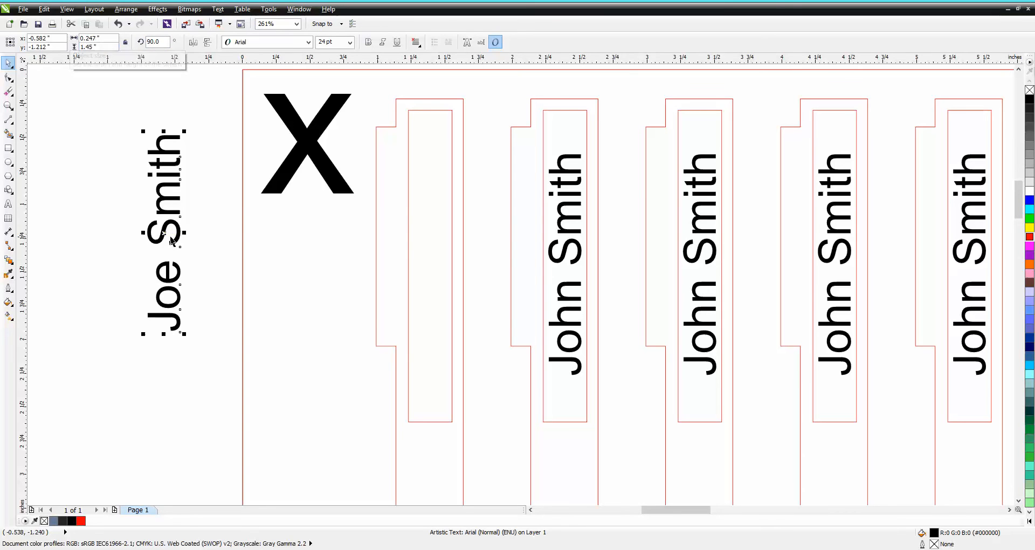
pyautogui.moveTo(167, 234); pyautogui.dragTo(428, 259)
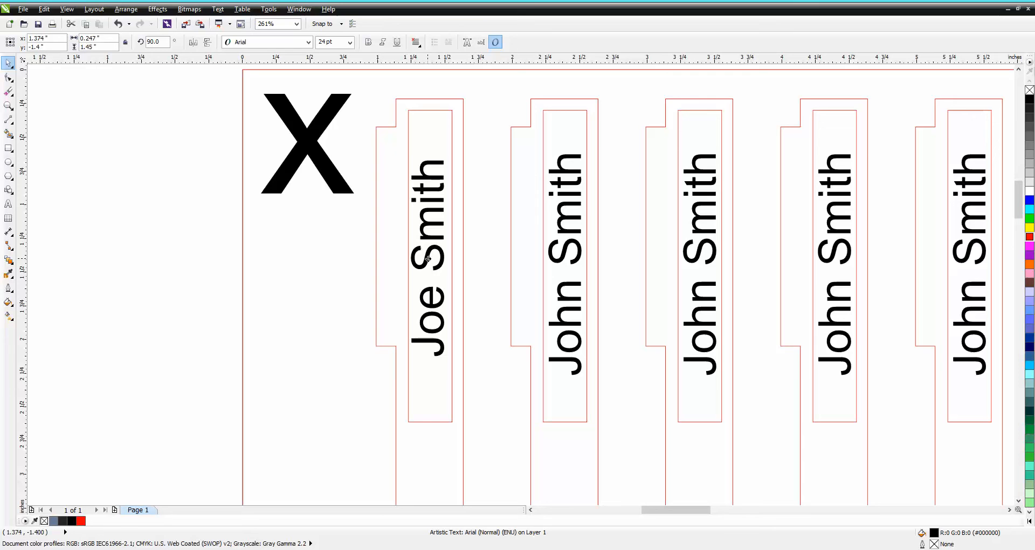
# Draw two straight diagonal lines joining the opposite corners of the first bar's name box.
pyautogui.click(11, 121)
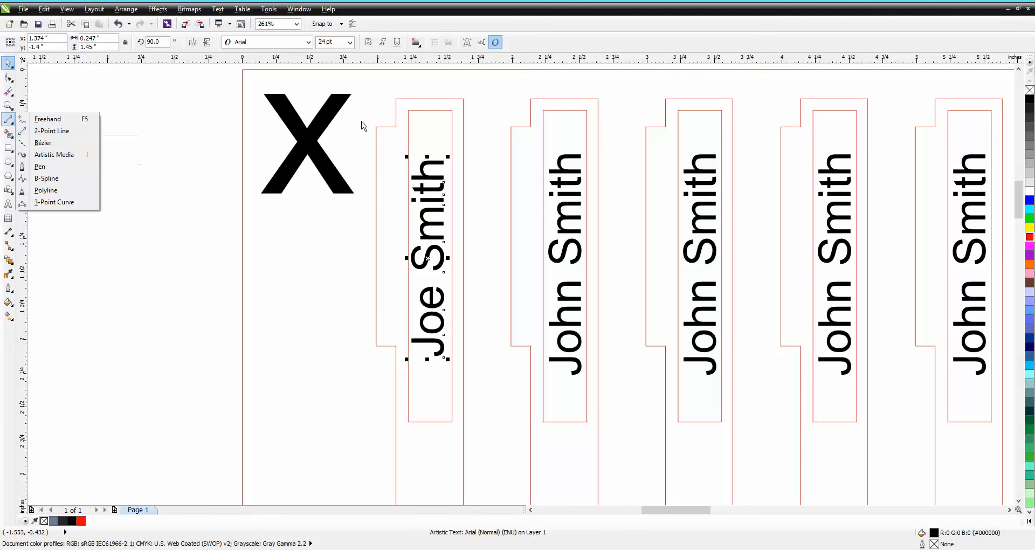
pyautogui.click(52, 130)
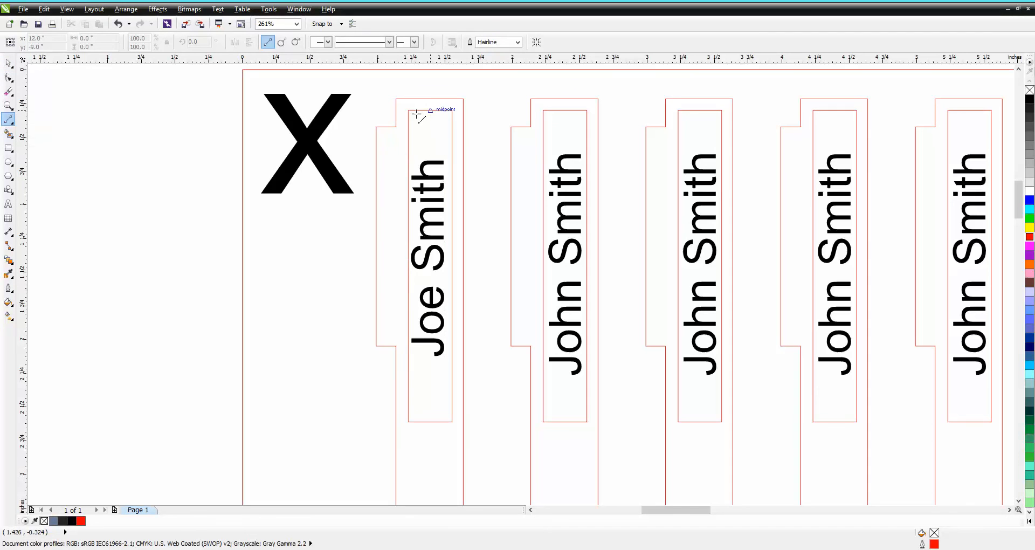
pyautogui.moveTo(409, 110); pyautogui.dragTo(451, 425)
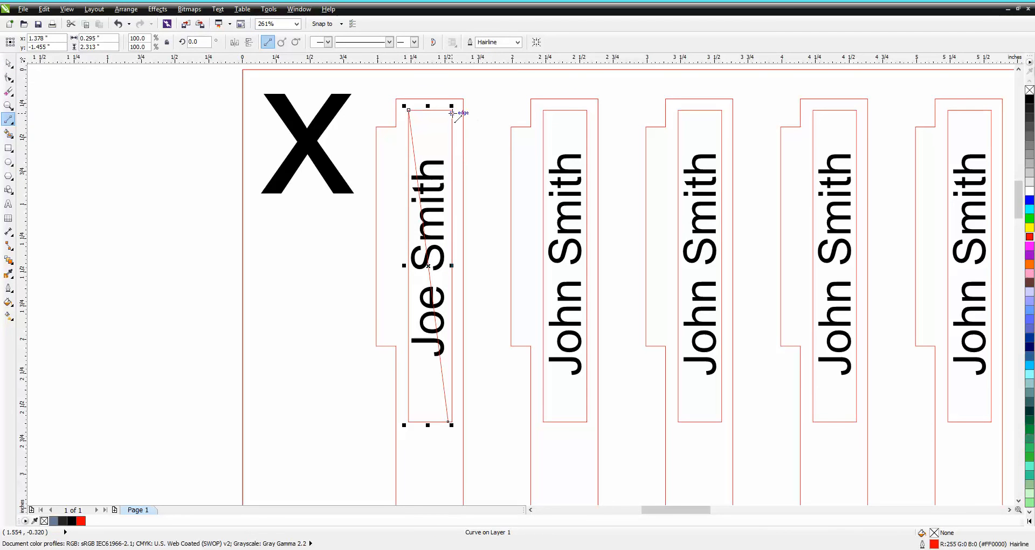
pyautogui.moveTo(453, 110); pyautogui.dragTo(408, 422)
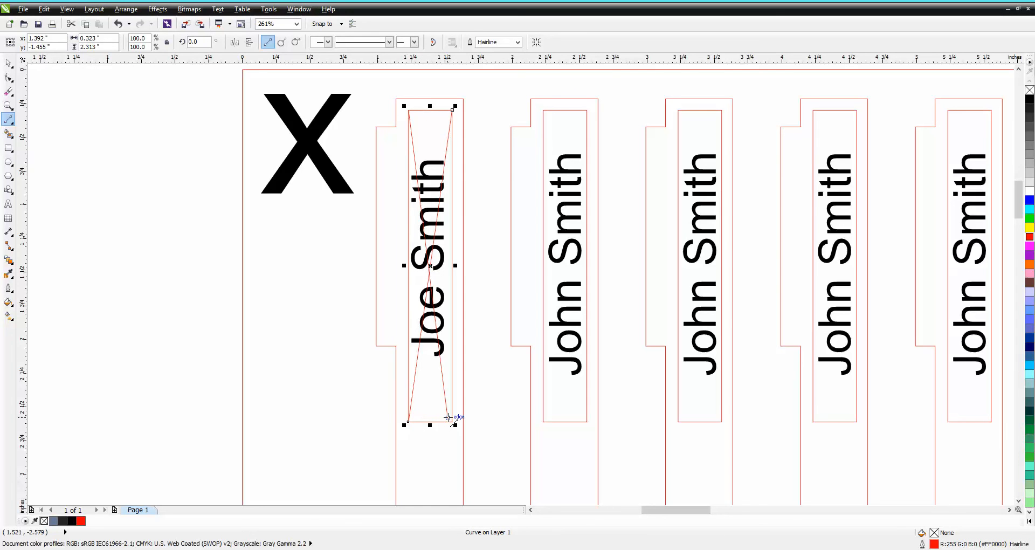
pyautogui.click(9, 77)
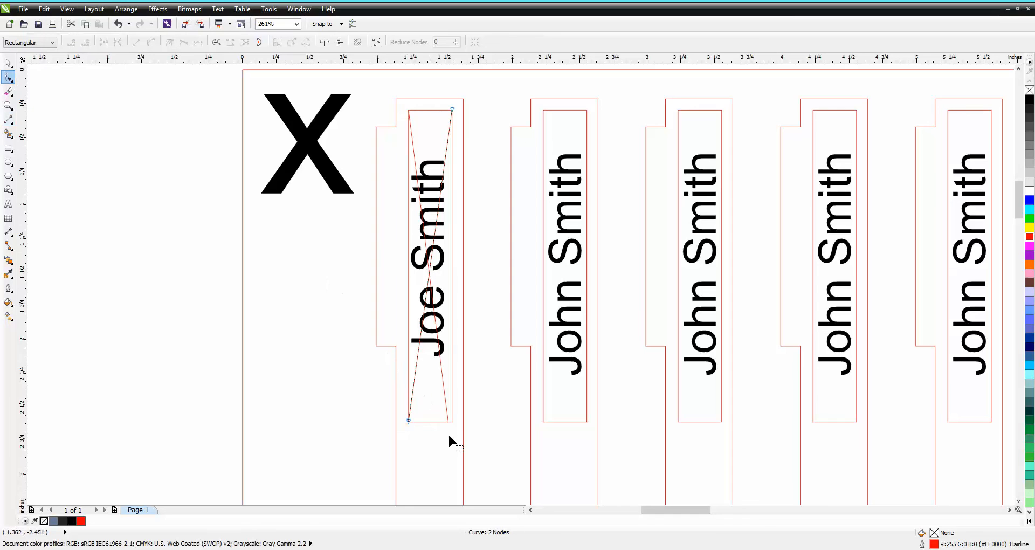
pyautogui.moveTo(447, 419); pyautogui.dragTo(452, 420)
# Nudge the name text slightly right and down to about x 1.387, y -1.426 inches, centring it on the crossing diagonals.
pyautogui.click(9, 63)
pyautogui.click(442, 238)
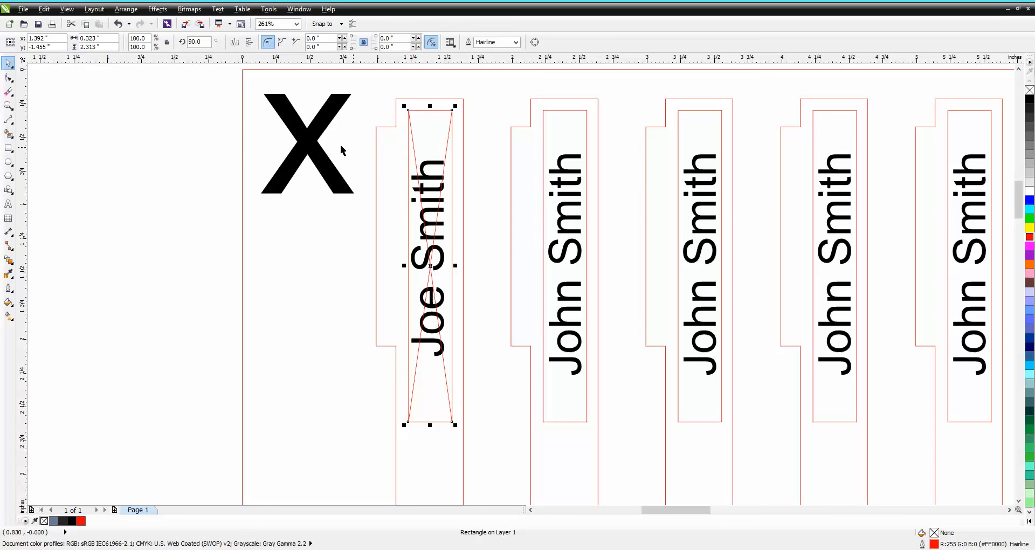
pyautogui.moveTo(215, 131); pyautogui.dragTo(488, 370)
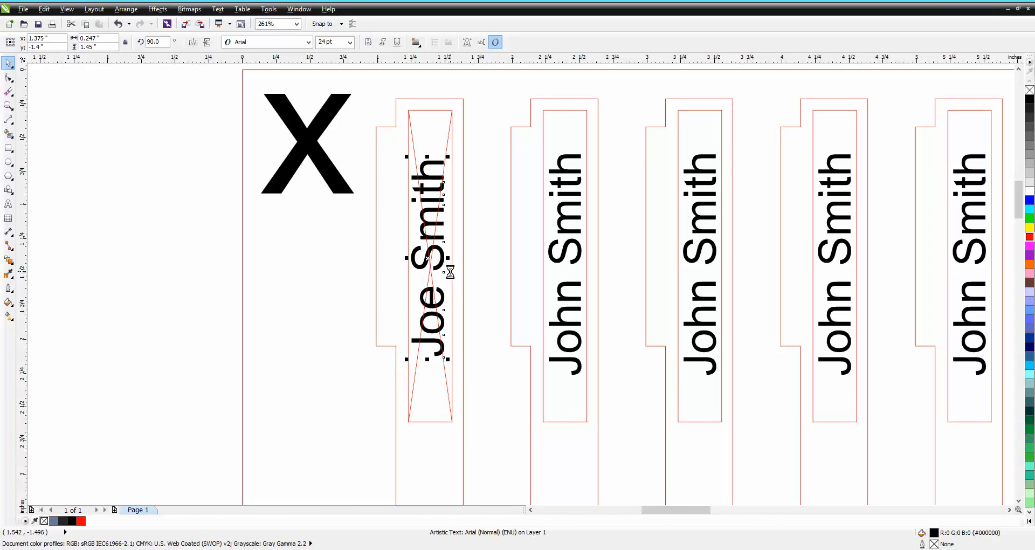
pyautogui.press('Right')
pyautogui.press('Right')
pyautogui.press('Right')
pyautogui.press('Down')
pyautogui.press('Down')
pyautogui.press('Down')
pyautogui.press('Down')
pyautogui.press('Down')
pyautogui.press('Down')
pyautogui.press('Down')
pyautogui.press('Down')
pyautogui.press('Down')
pyautogui.press('Down')
pyautogui.press('Down')
pyautogui.press('Down')
pyautogui.press('Down')
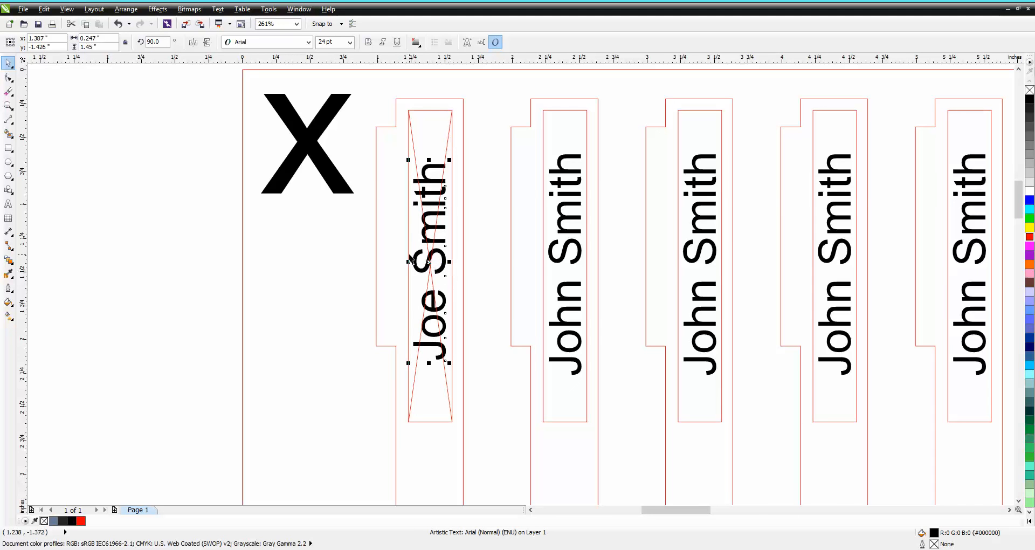
pyautogui.scroll(-3, 410, 258)
pyautogui.scroll(-1, 404, 248)
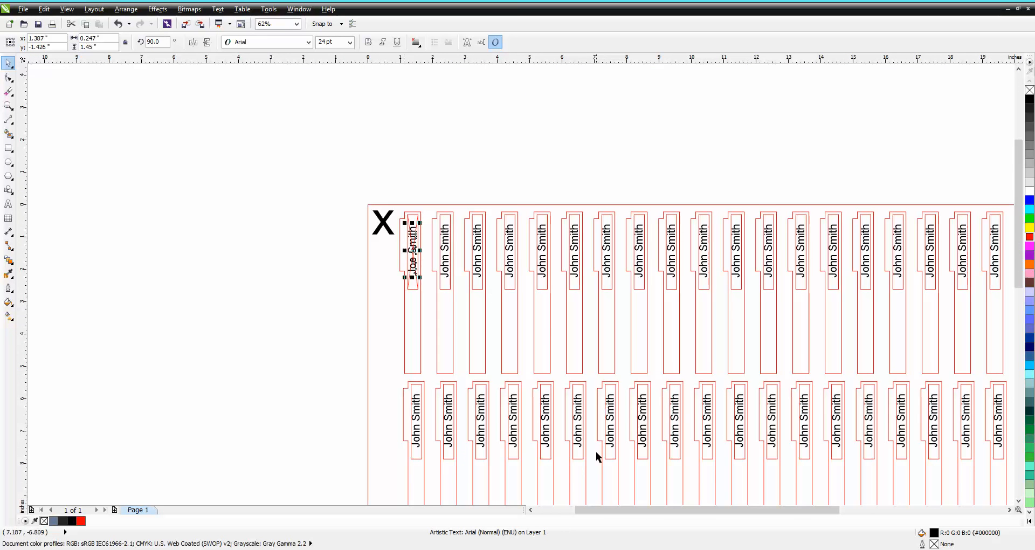